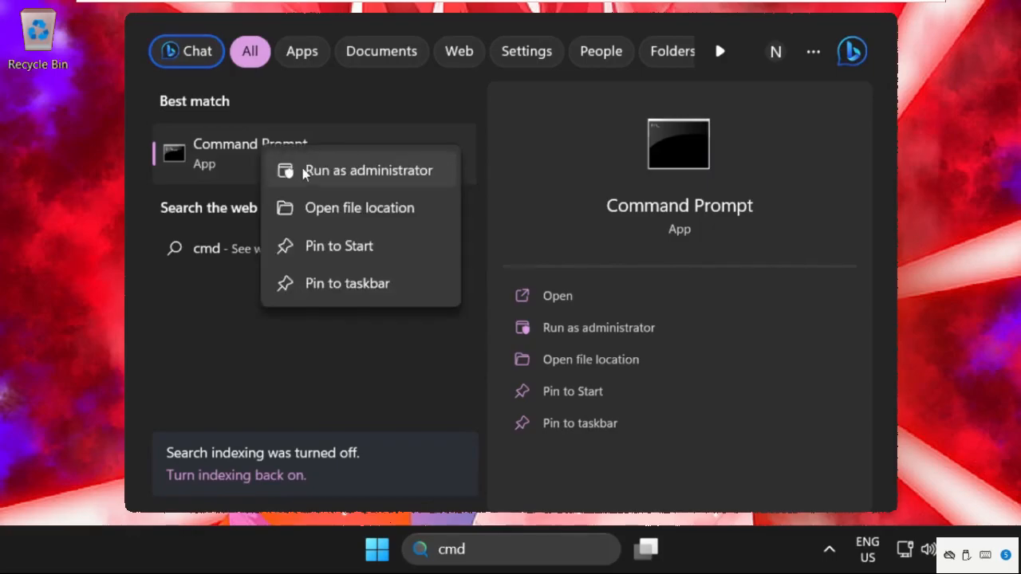
Launch Command Prompt as administrator and run sfc /scanfile=c:\windows\system32\ieframe.dll
left_click(407, 429)
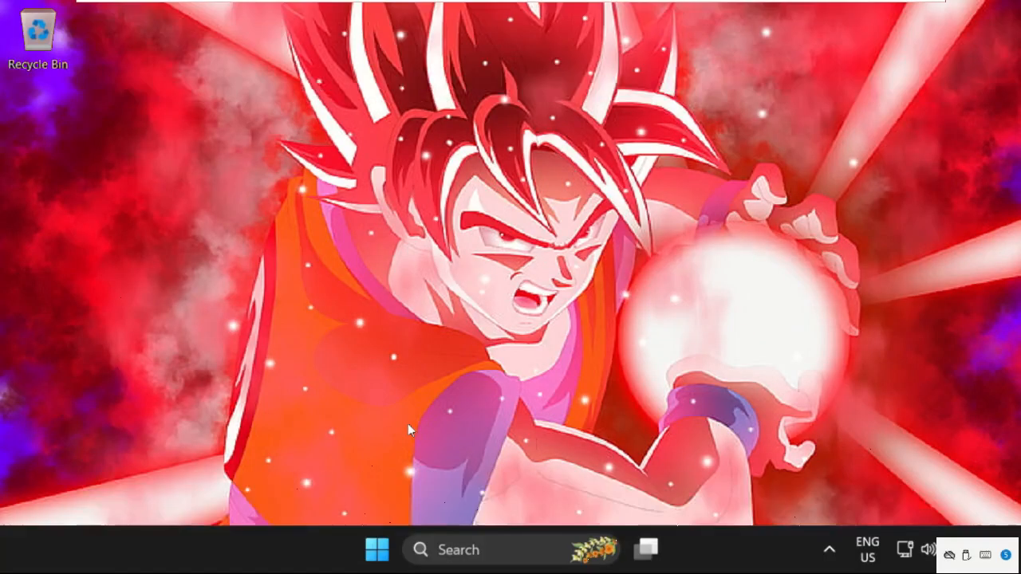
left_click_drag(80, 77, 266, 331)
left_click_drag(415, 360, 351, 95)
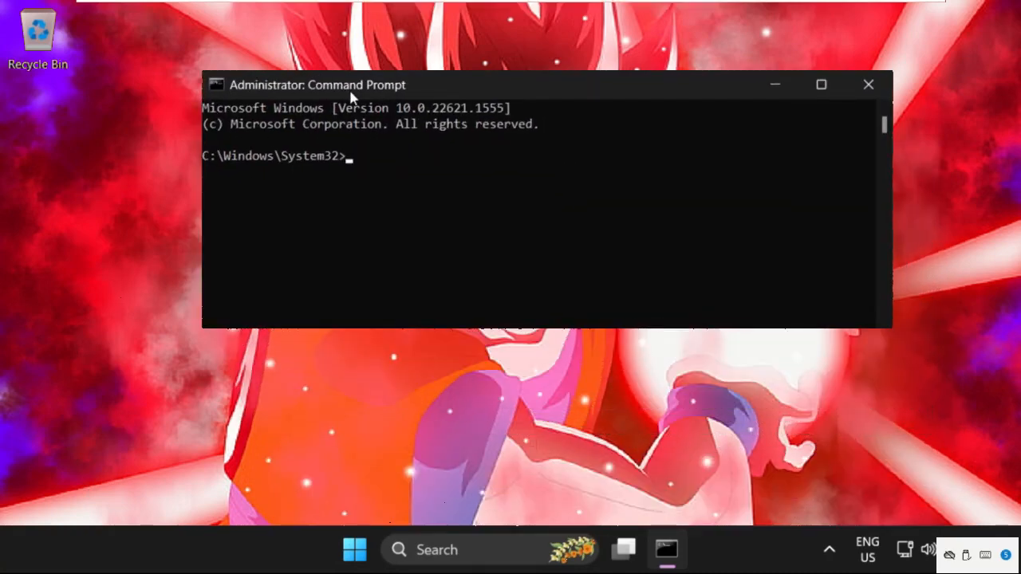
type("sfc /scanfile=c:\\windows\\system32\\ieframe.dl")
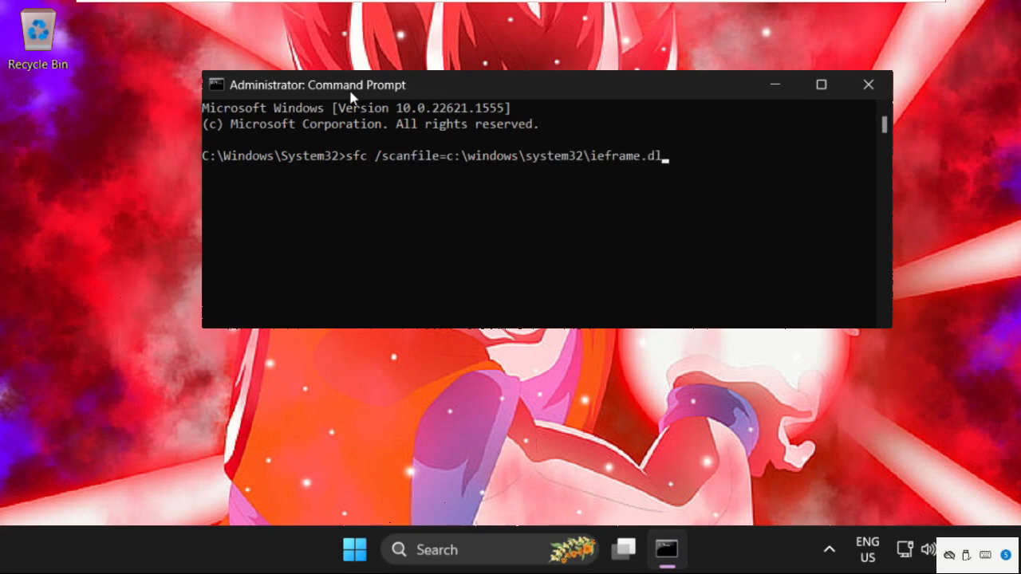
type("l")
key("Return")
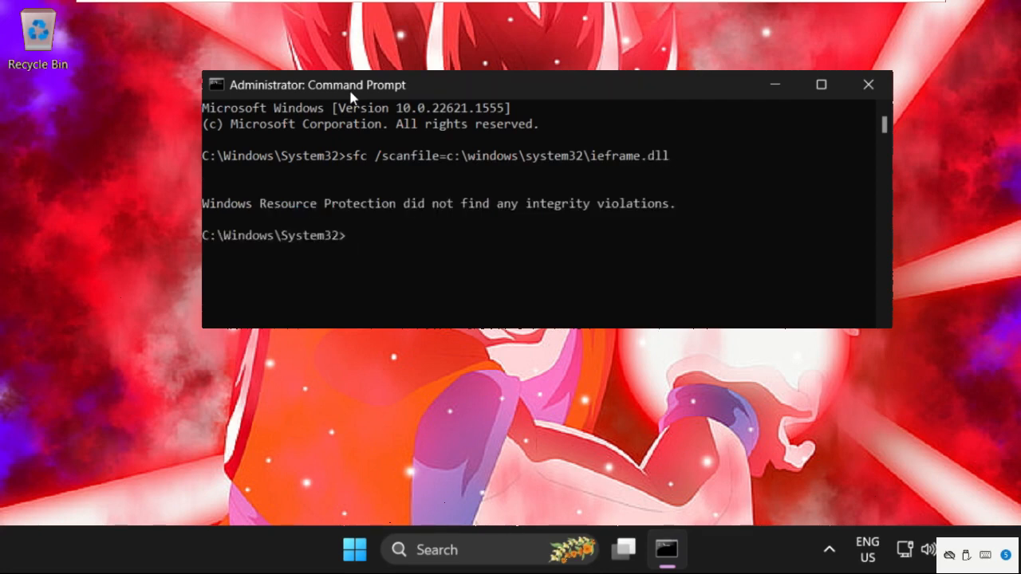
Run sfc /verifyfile=c:\windows\system32\ieframe.dll and exit the Command Prompt
type("sfc /verifyfile=c:\\windows\\system32\\ief")
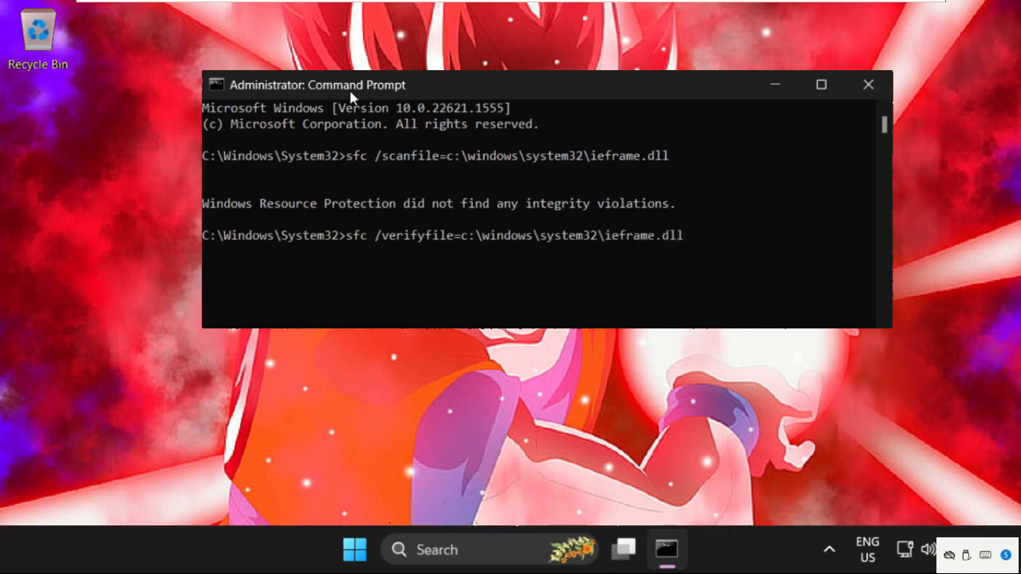
type("rame.dll")
key("Return")
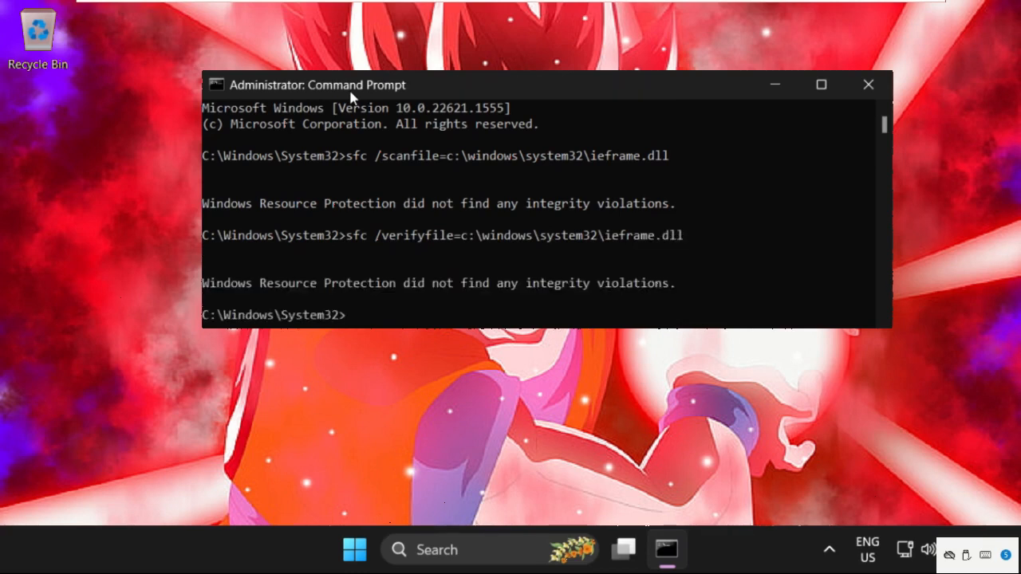
type("exit")
key("Return")
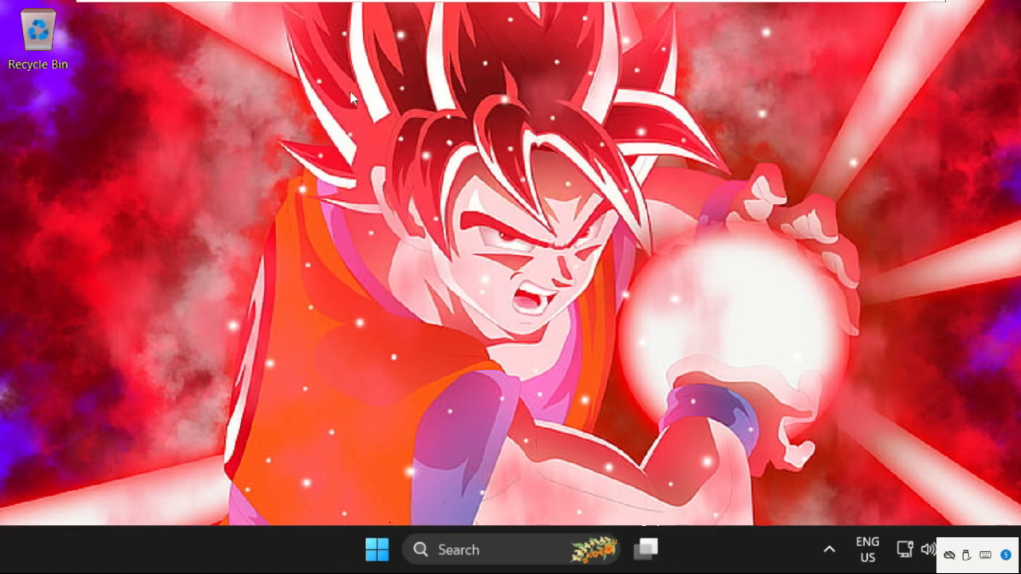
Open the Windows Temp folder with the Run command temp
right_click(383, 551)
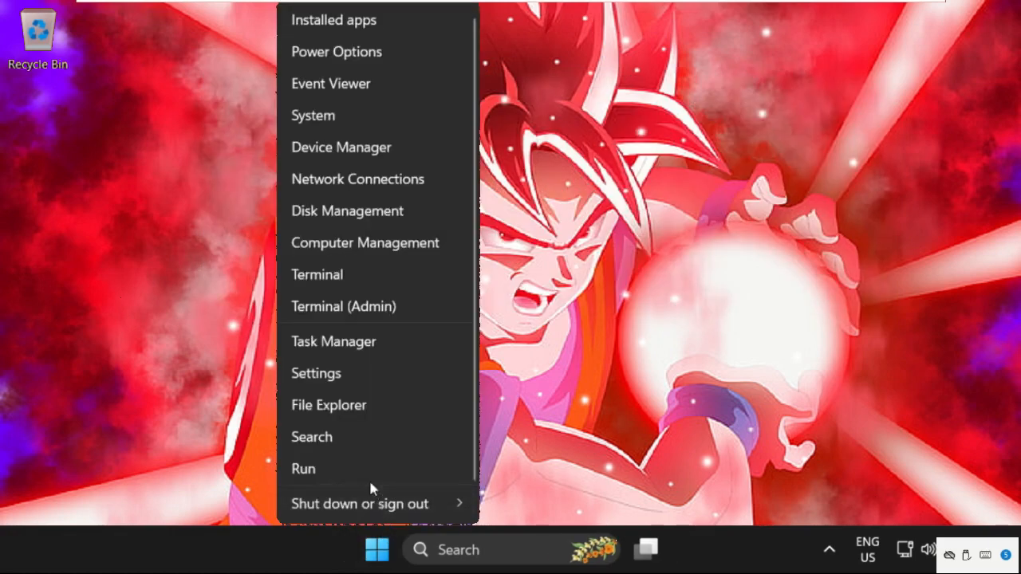
left_click(364, 469)
type("t")
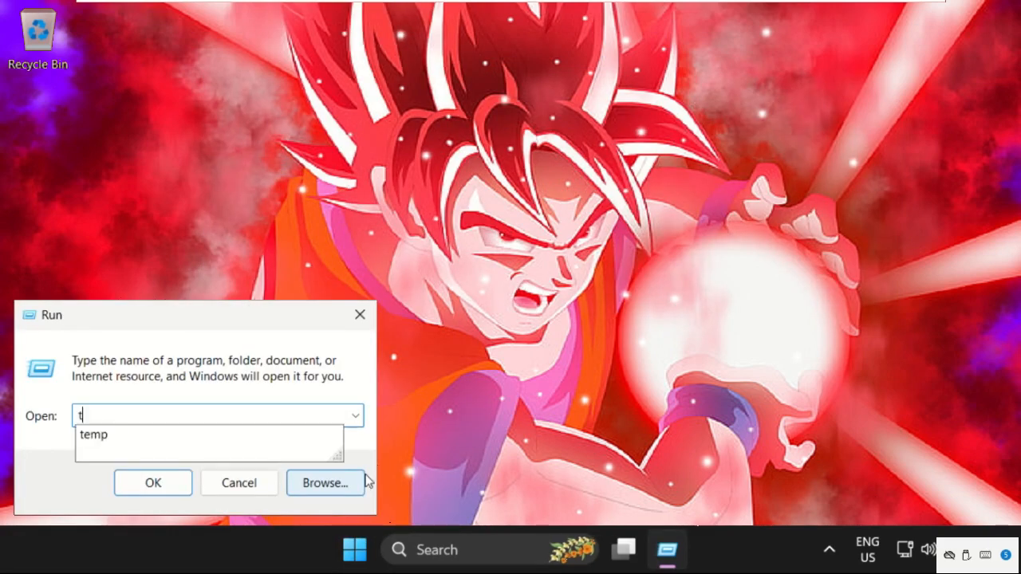
type("emp")
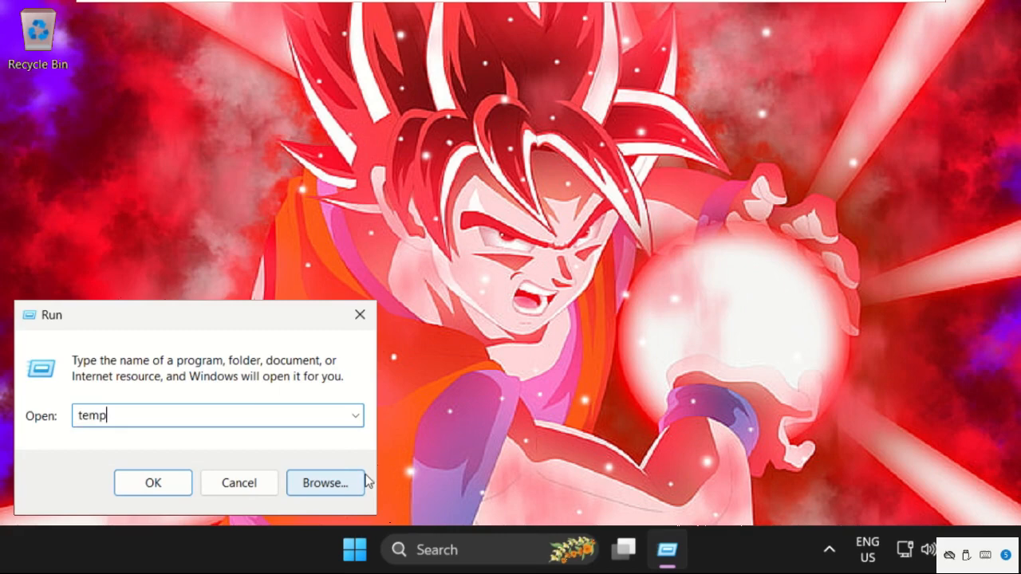
left_click(183, 482)
Delete all items in the Windows Temp folder and close its window
left_click_drag(546, 330, 523, 232)
right_click(447, 243)
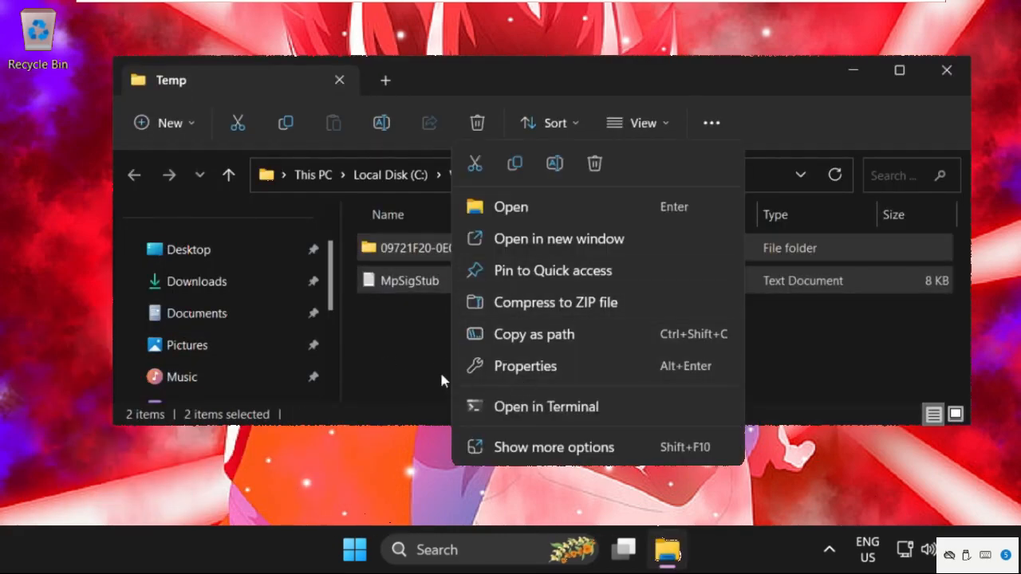
left_click(520, 448)
left_click(507, 457)
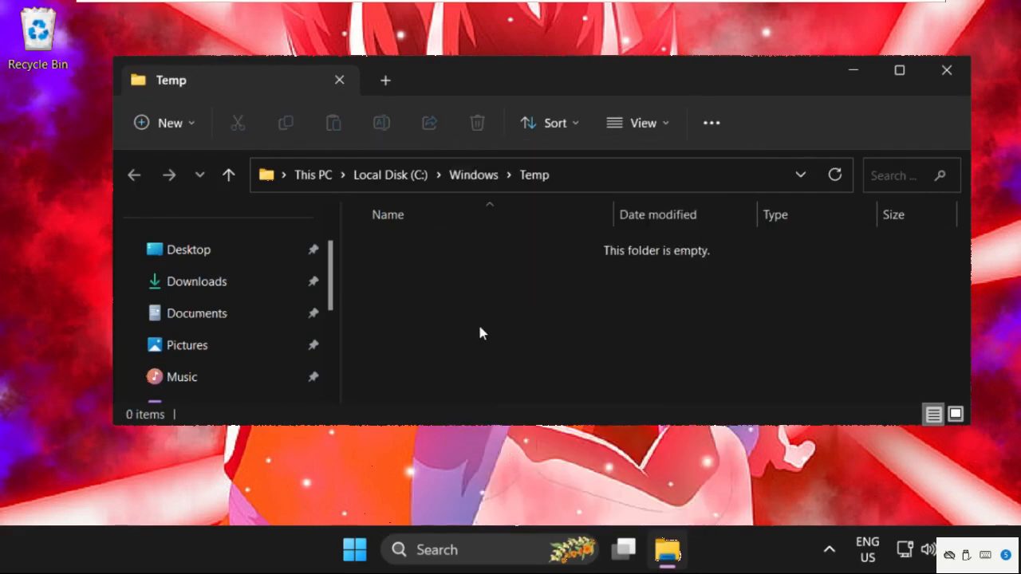
left_click(945, 74)
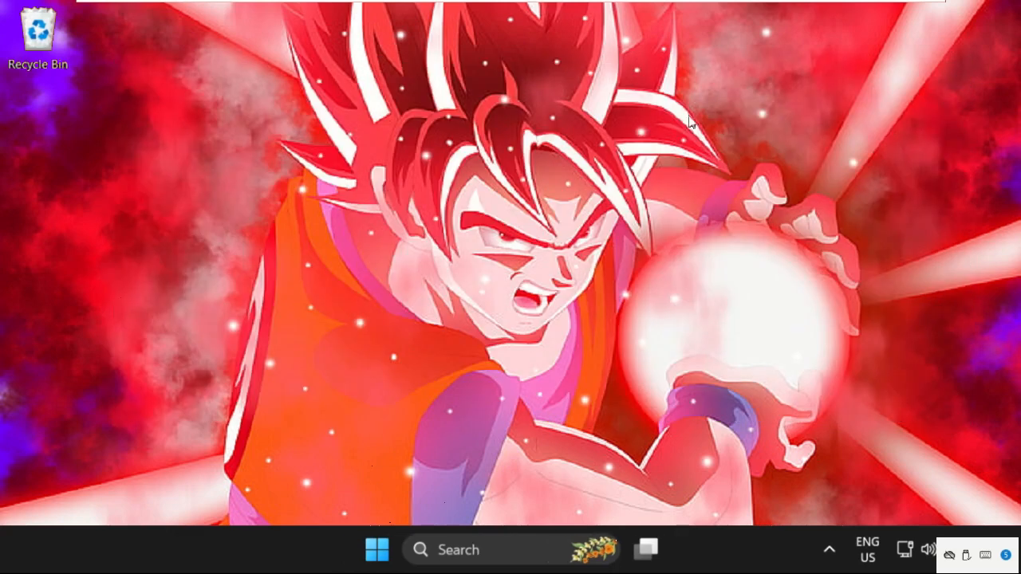
Open the user's AppData Local Temp folder with the Run command %temp%
right_click(376, 550)
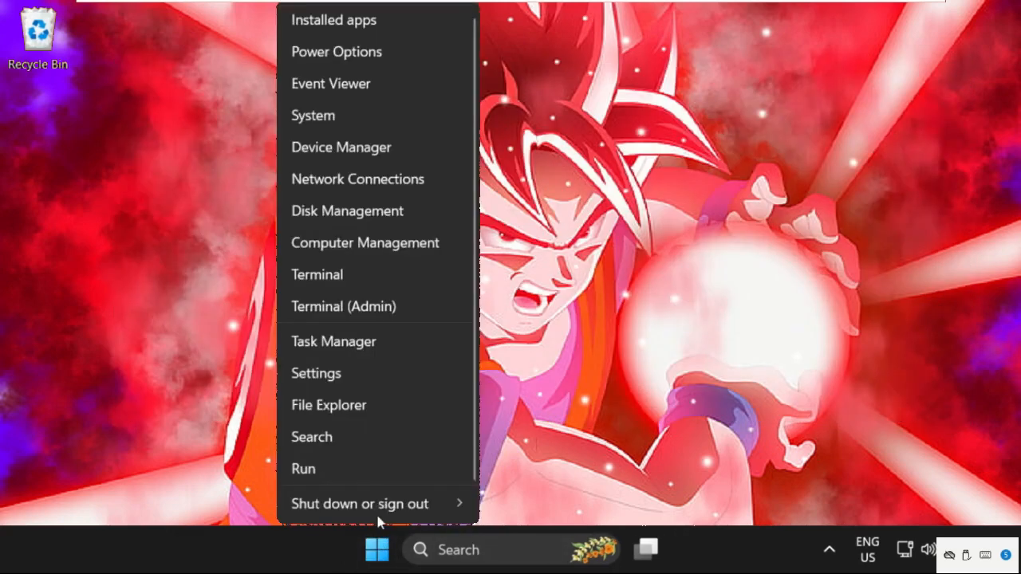
left_click(375, 469)
left_click_drag(262, 330, 467, 170)
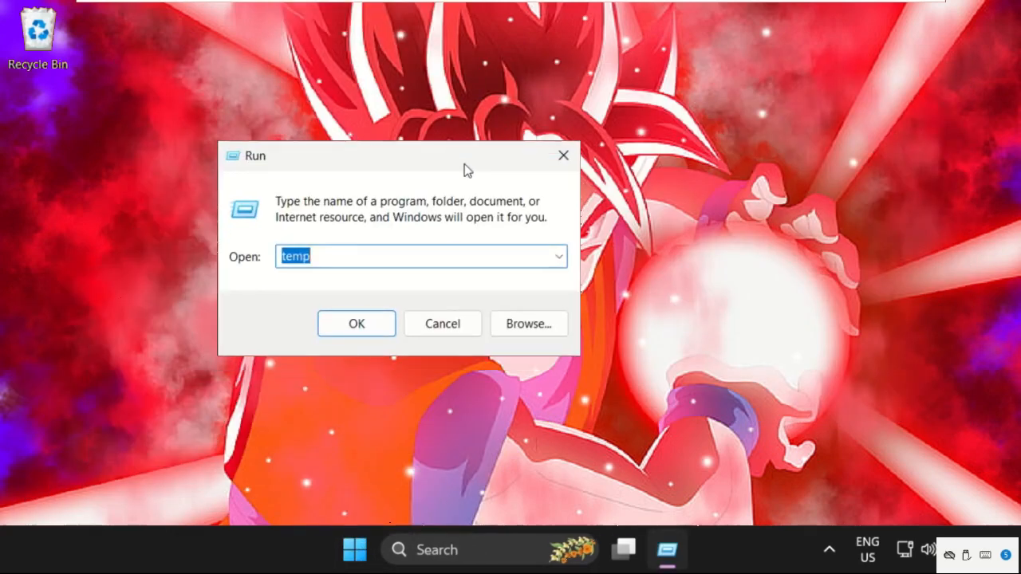
key("BackSpace")
type("%")
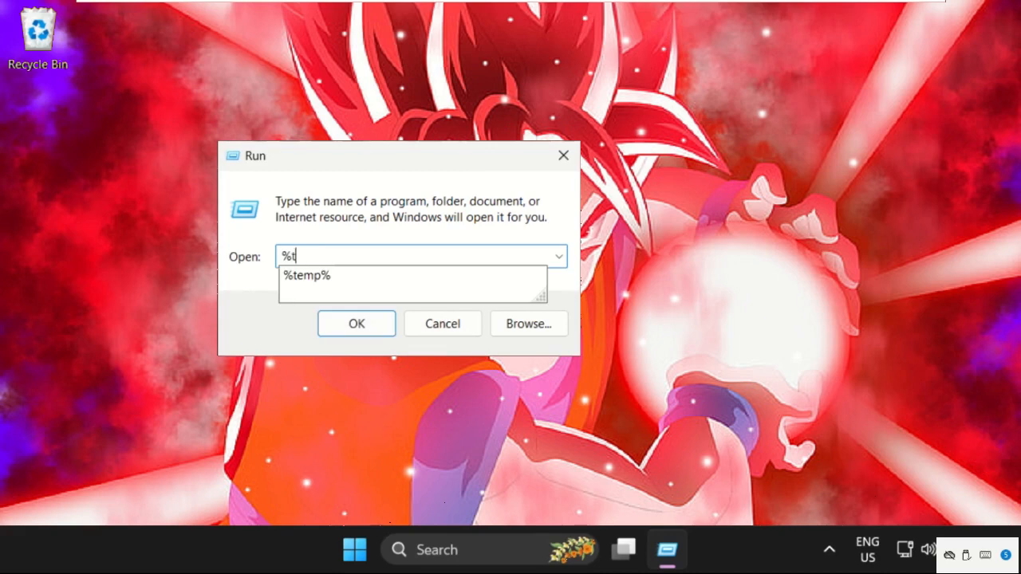
type("temp#")
key("BackSpace")
type("%")
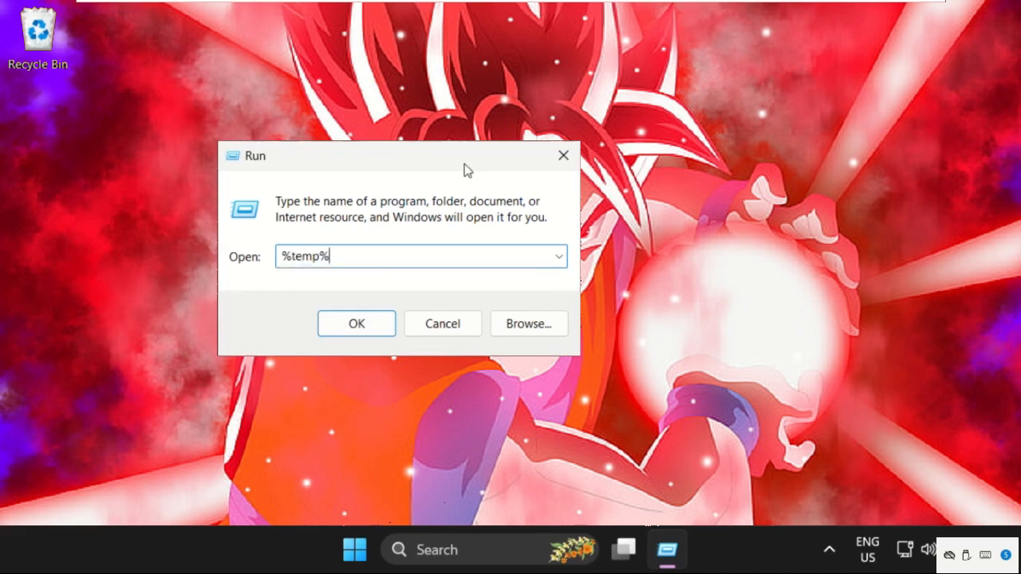
left_click(369, 323)
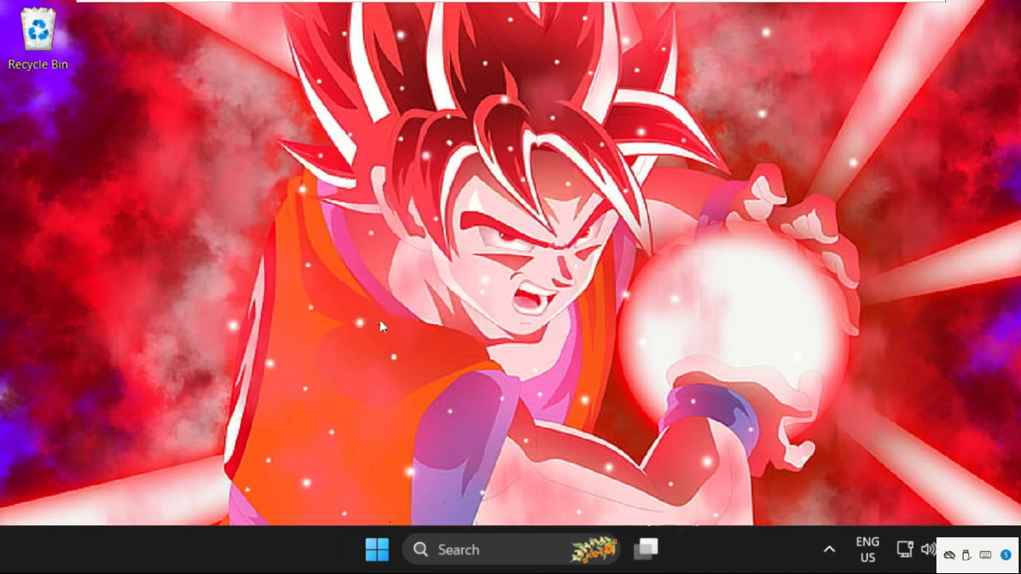
Delete all items in the user's Temp folder, skipping those that cannot be removed, and close the window
left_click(467, 338)
key("ctrl+a")
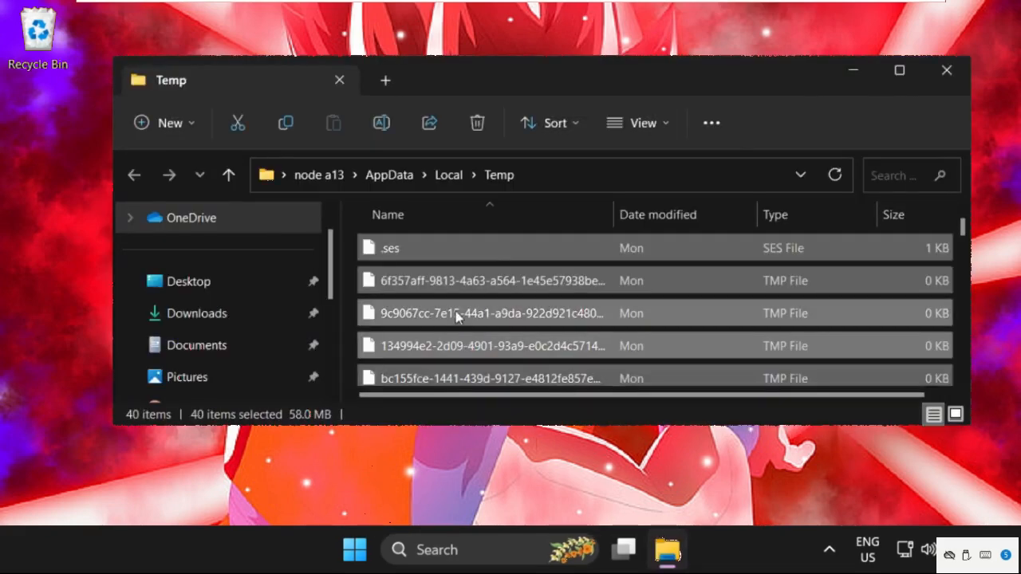
right_click(456, 314)
left_click(641, 330)
left_click(283, 250)
left_click(287, 278)
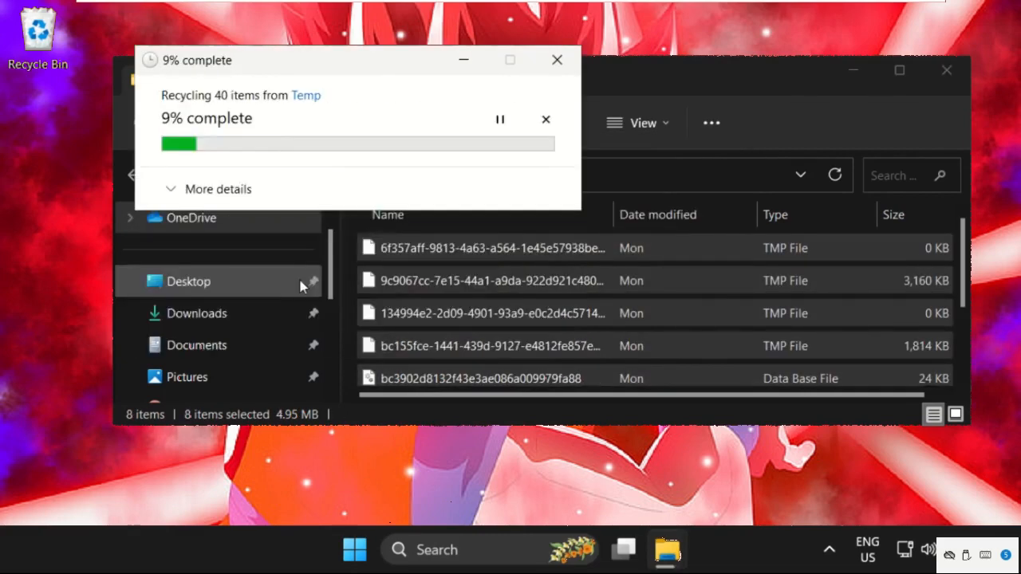
left_click(167, 250)
left_click(405, 279)
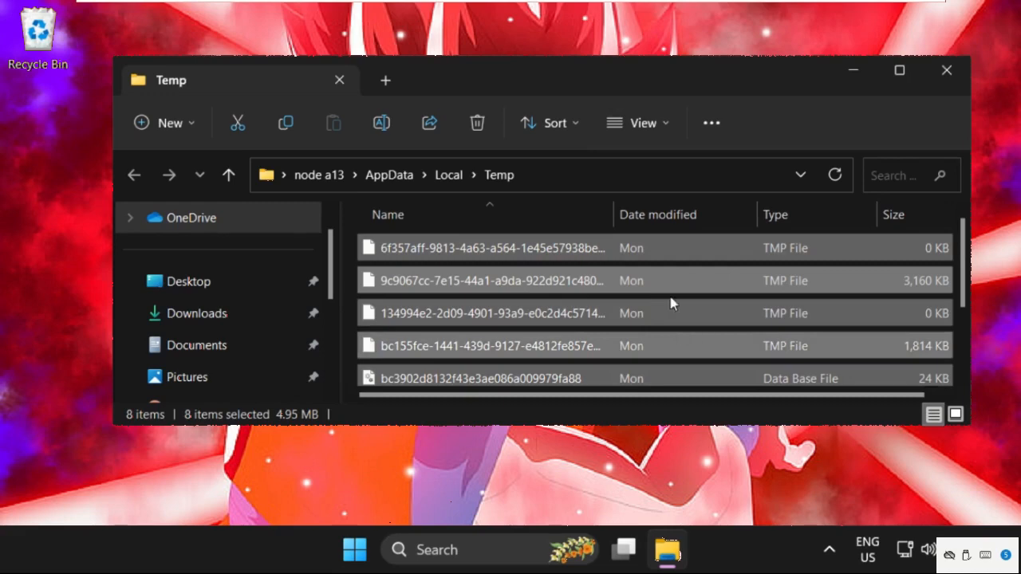
left_click(945, 70)
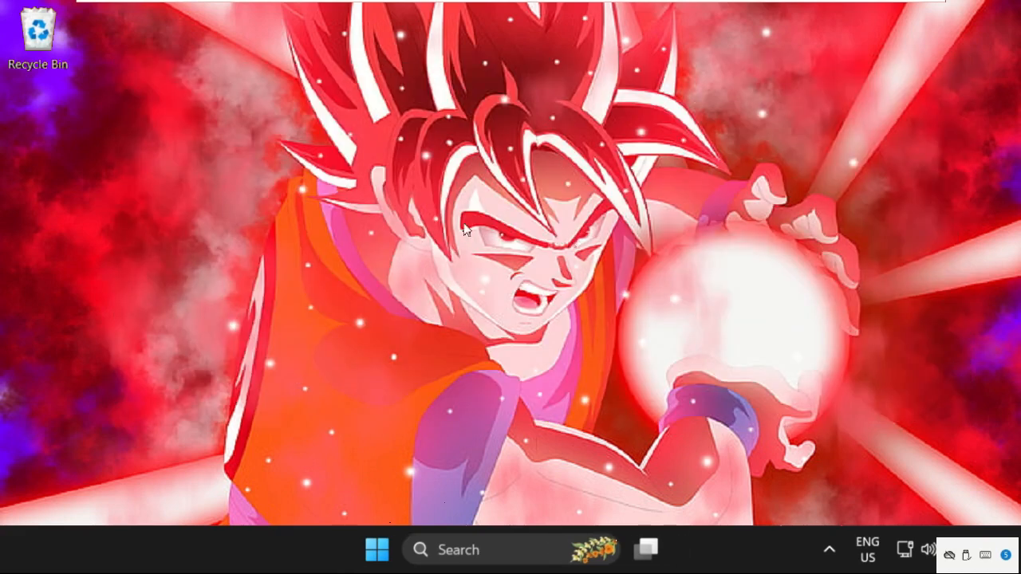
Check the Windows Prefetch folder for leftover files using the Run command prefetch, and close its window
key("super+r")
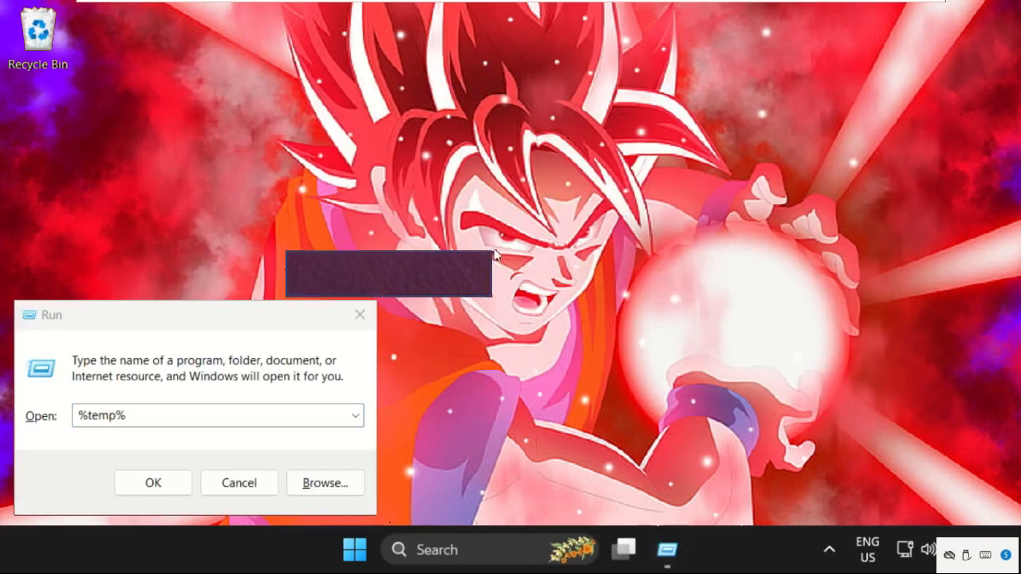
left_click_drag(250, 323, 564, 128)
key("BackSpace")
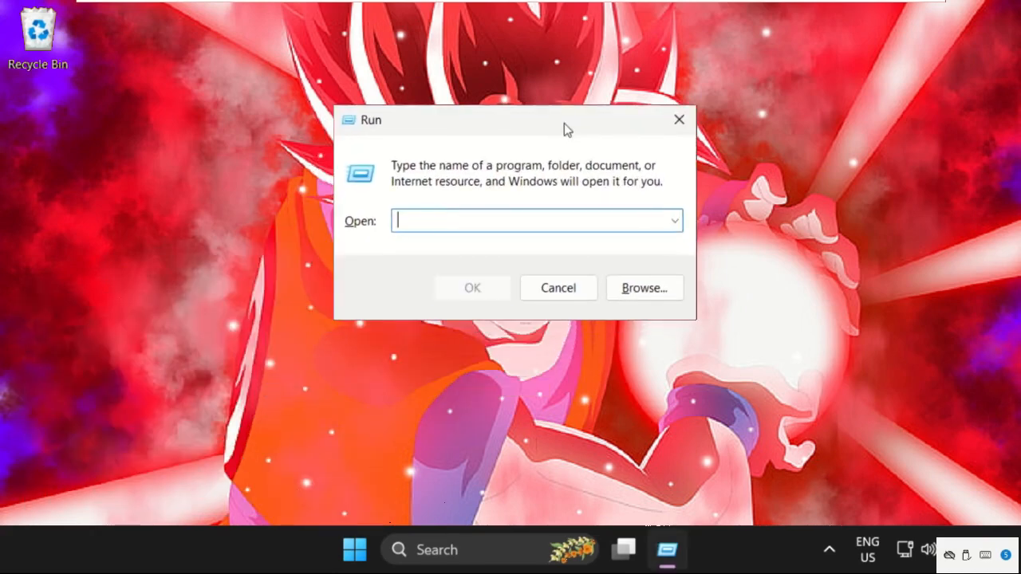
type("p")
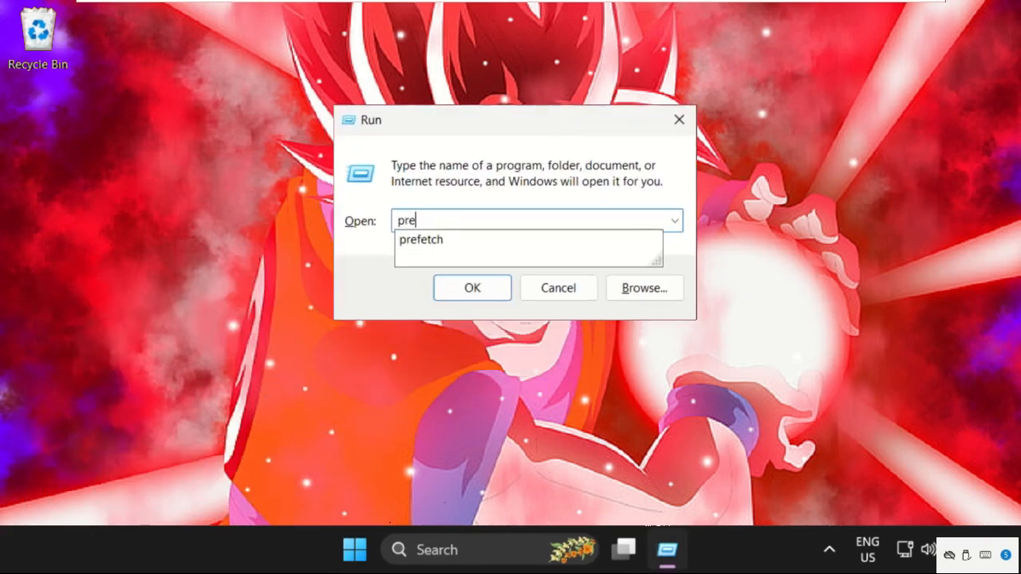
type("re")
key("Down")
key("Return")
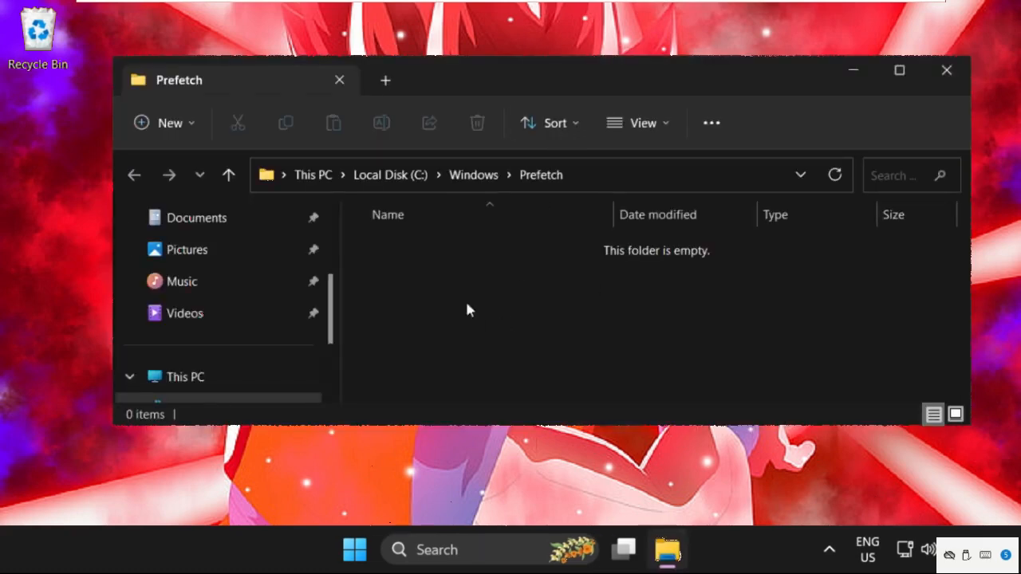
right_click(469, 327)
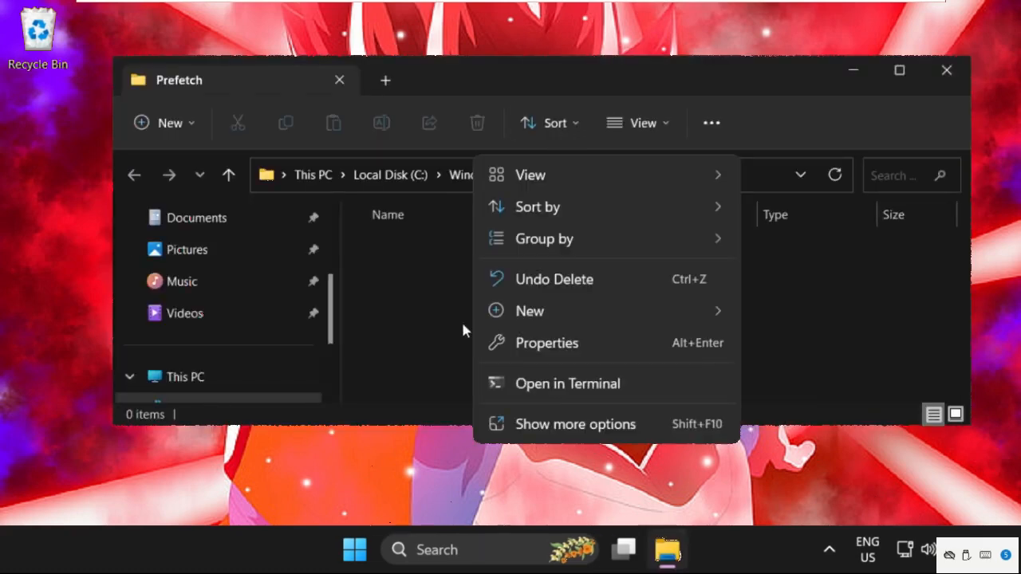
left_click(442, 300)
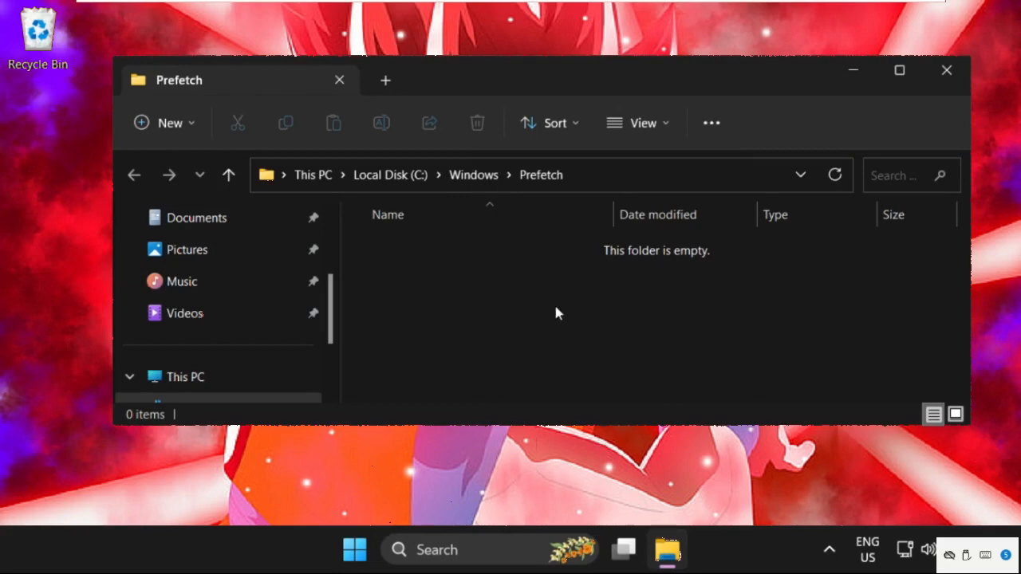
left_click(946, 71)
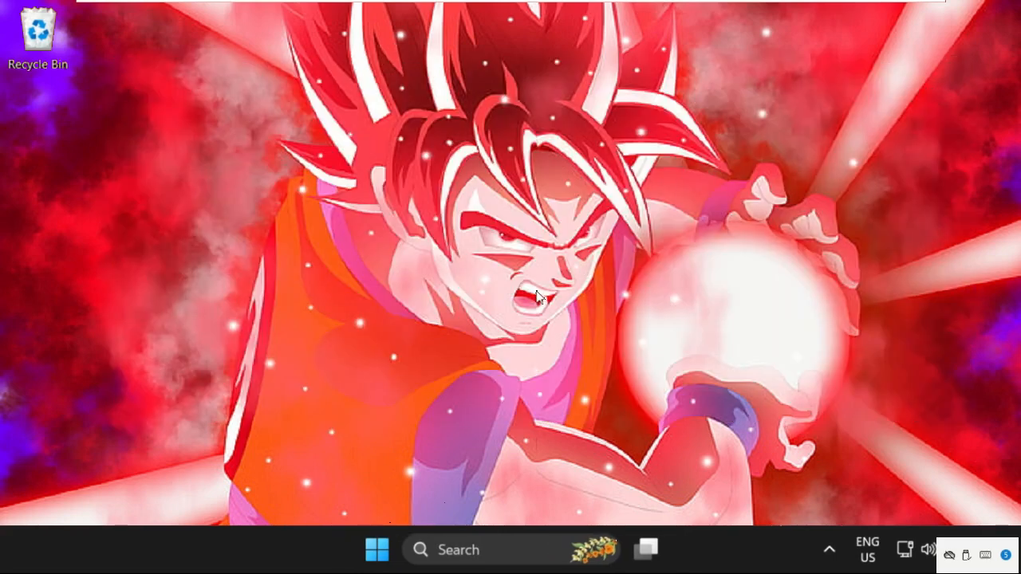
Search for "disk cle" and open Disk Cleanup for the C: drive
left_click(467, 550)
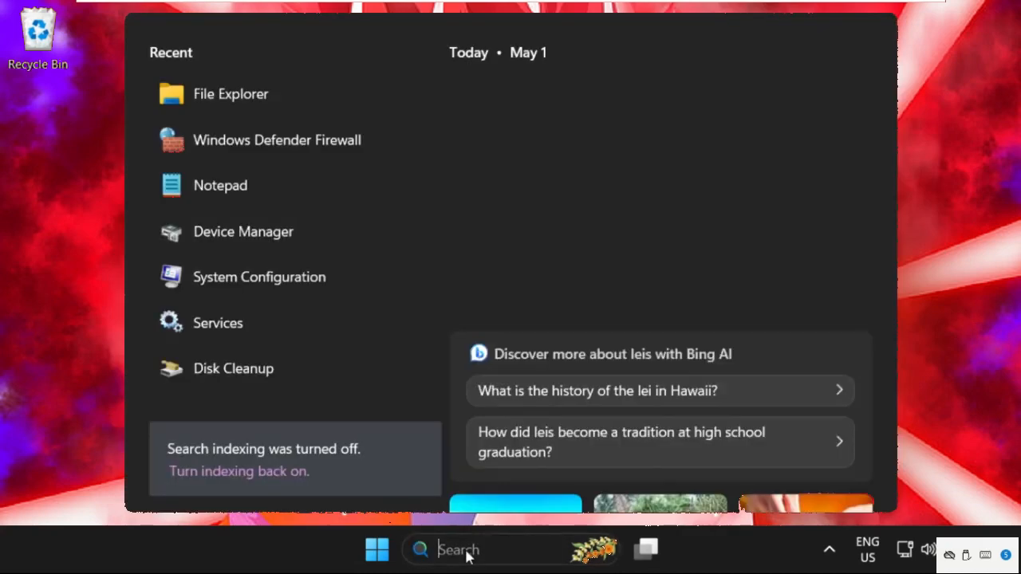
type("disk")
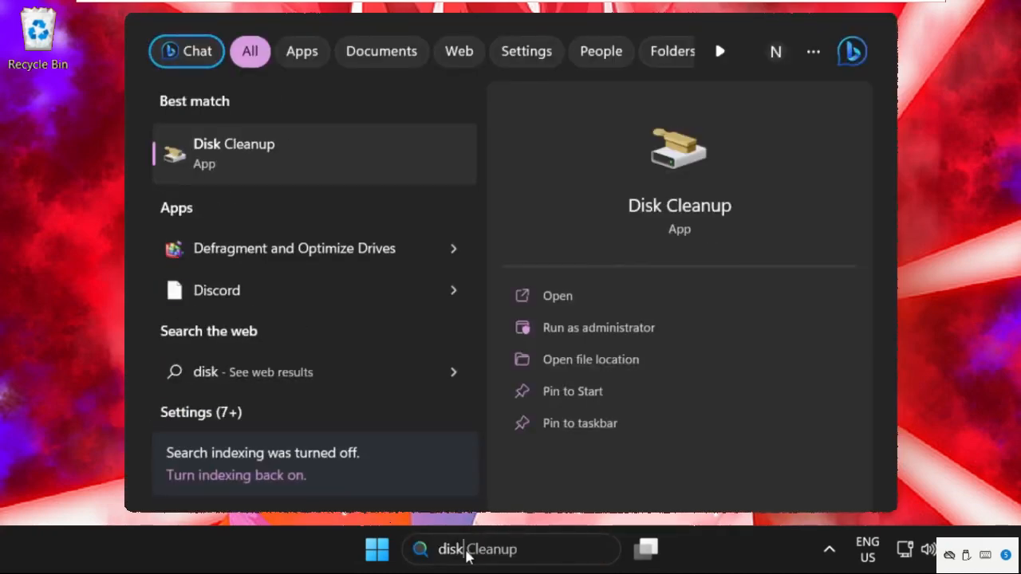
type(" cle")
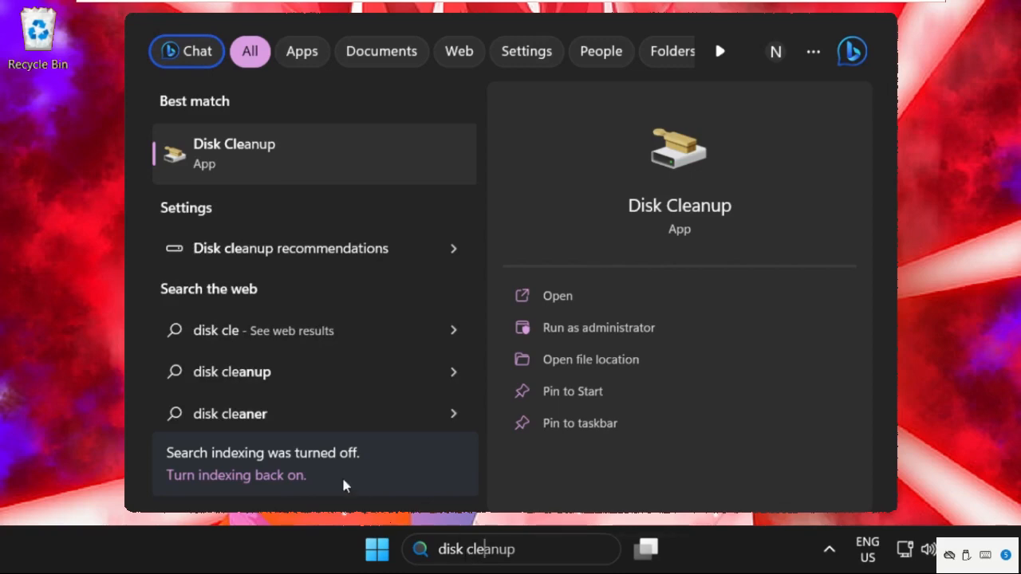
left_click(277, 155)
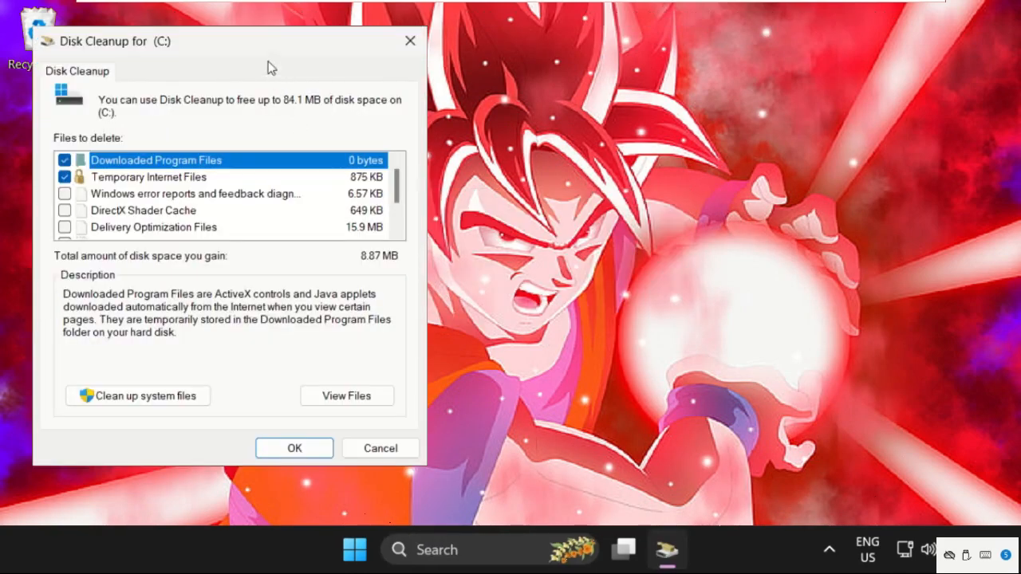
Add Temporary files and Recycle Bin to the Disk Cleanup selection for C: and permanently delete the selected files
left_click_drag(268, 52, 567, 53)
scroll(460, 182, "down", 1)
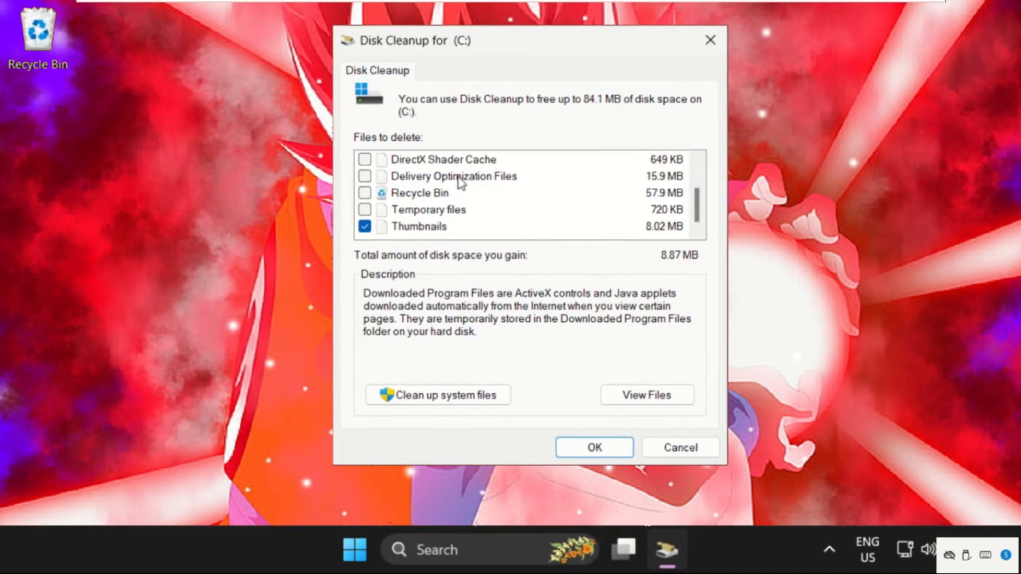
left_click(405, 212)
left_click(364, 209)
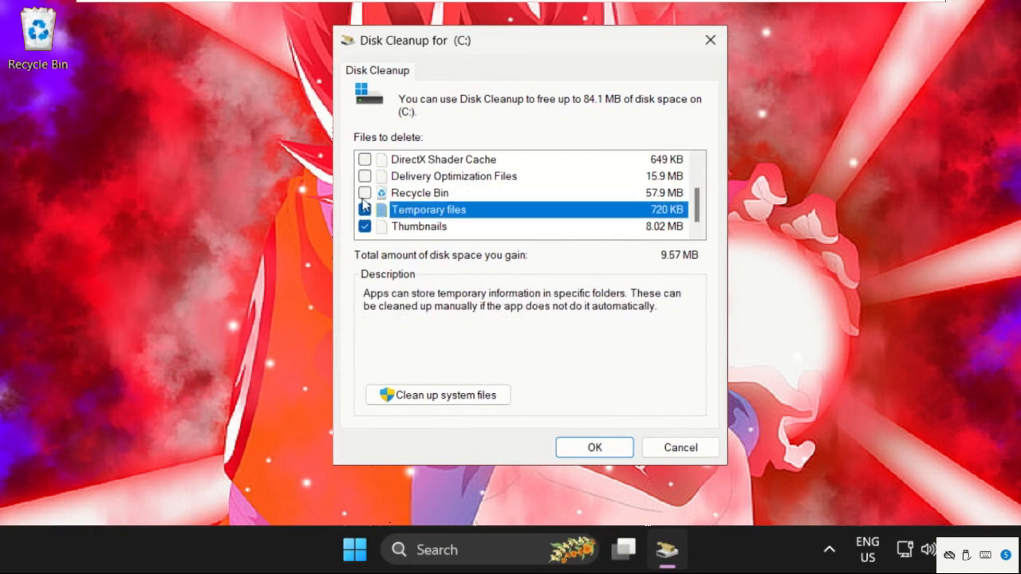
left_click(365, 193)
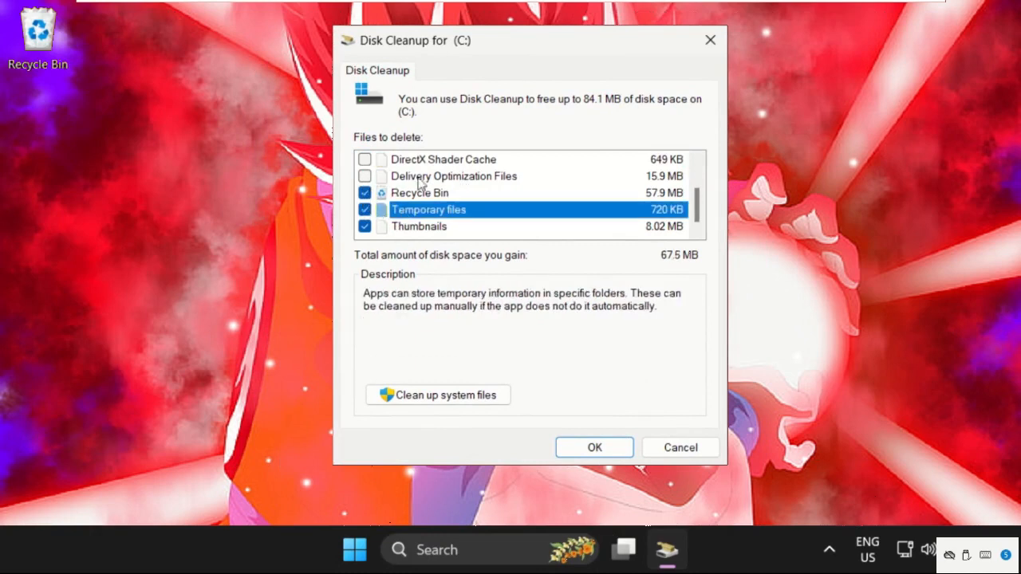
left_click(587, 449)
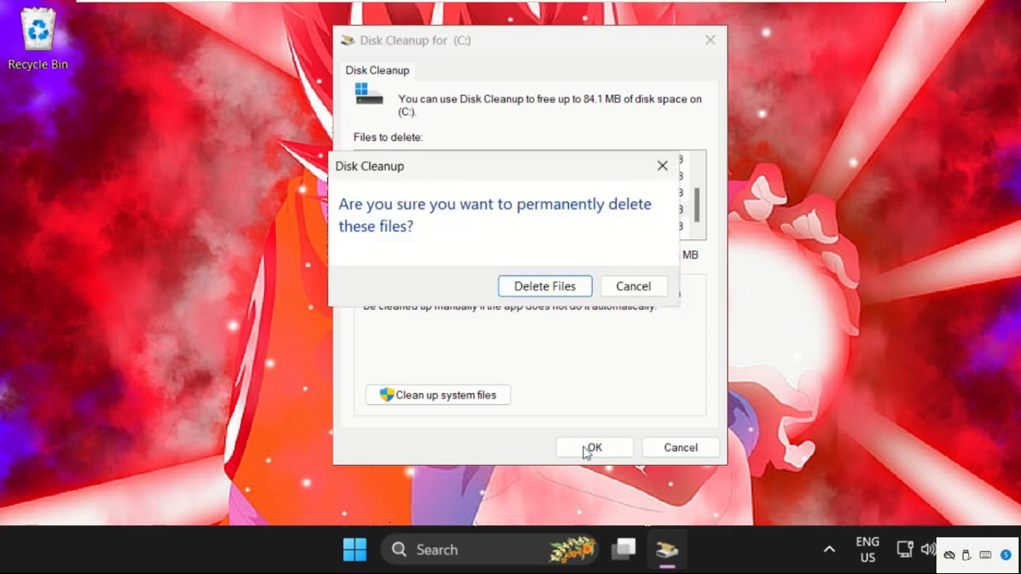
left_click(520, 285)
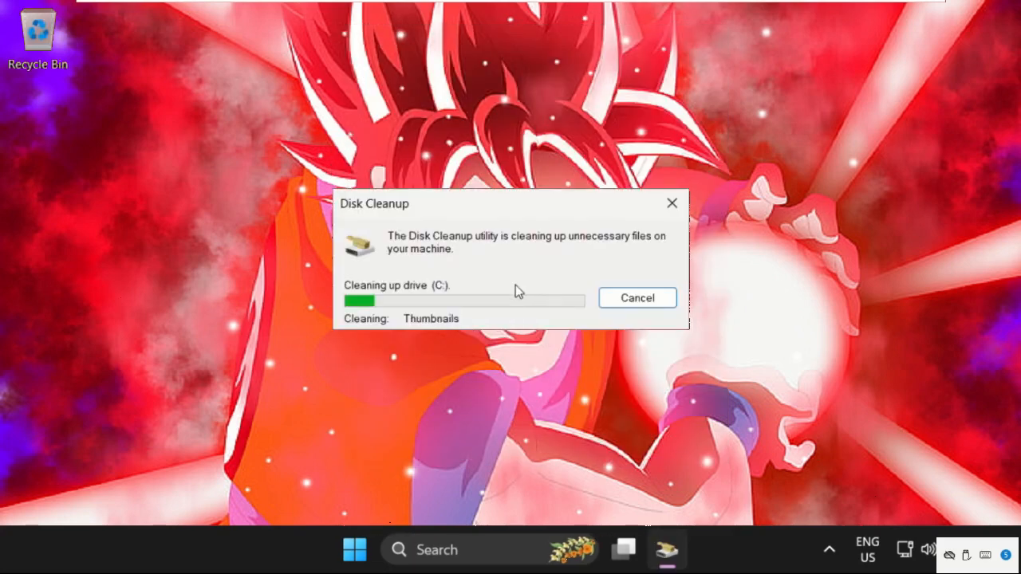
Switch to File Explorer and open the Windows folder on Local Disk (C:)
left_click(453, 555)
type("fil")
left_click(243, 159)
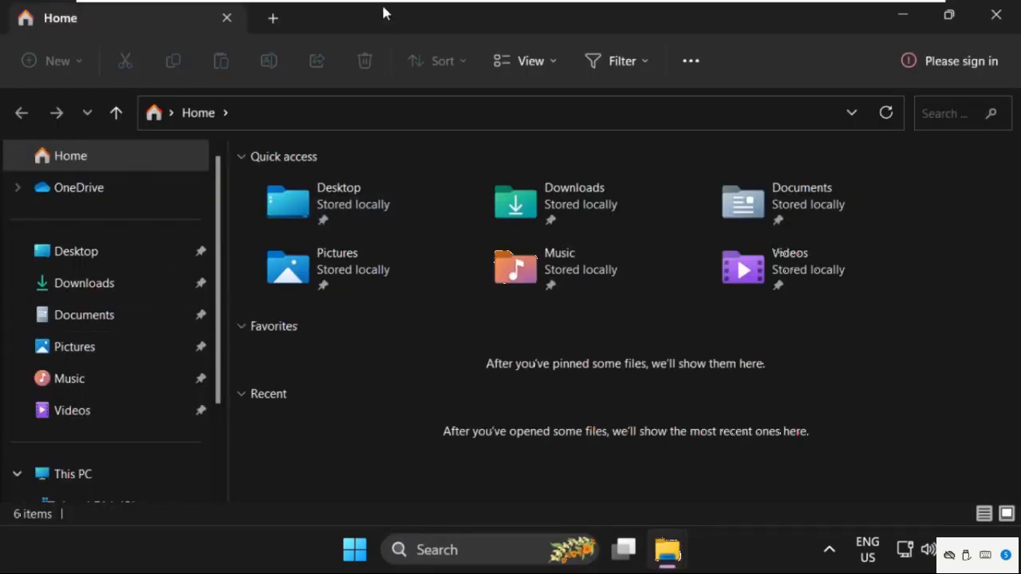
left_click(112, 488)
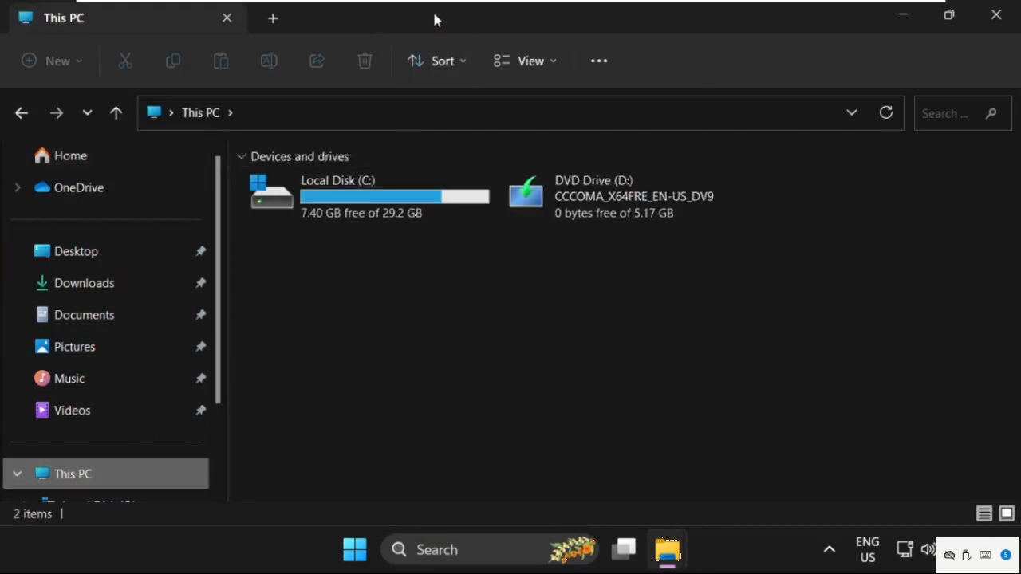
left_click_drag(432, 9, 430, 132)
double_click(467, 346)
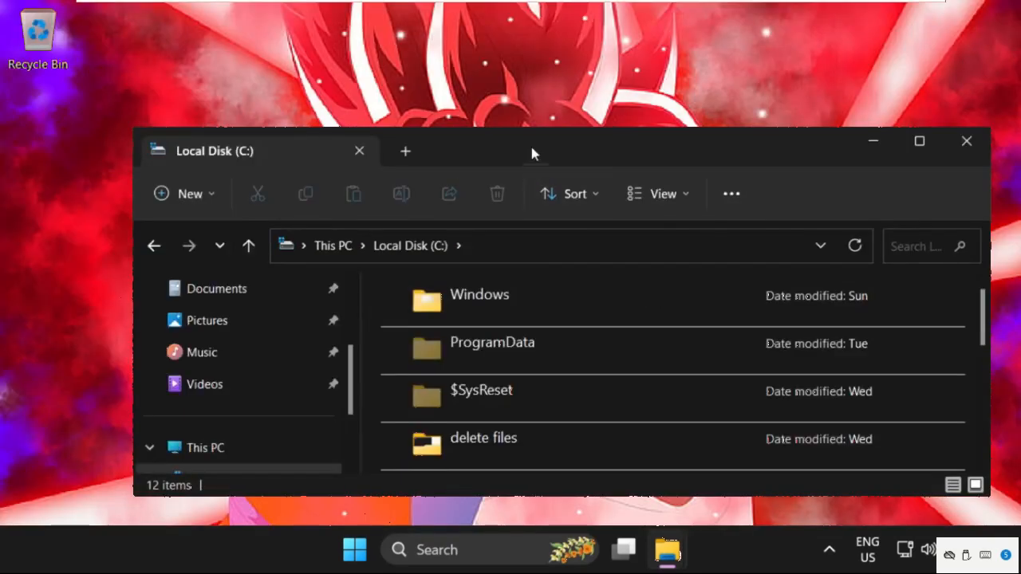
left_click_drag(529, 148, 509, 77)
double_click(462, 231)
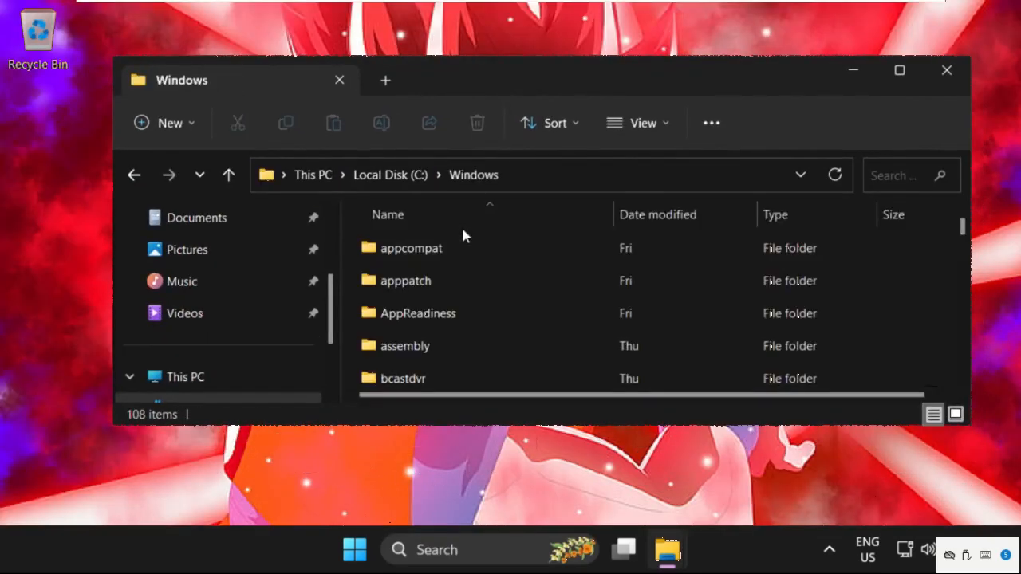
Find the System32 folder inside the Windows folder and open it
left_click(455, 285)
scroll(455, 287, "down", 20)
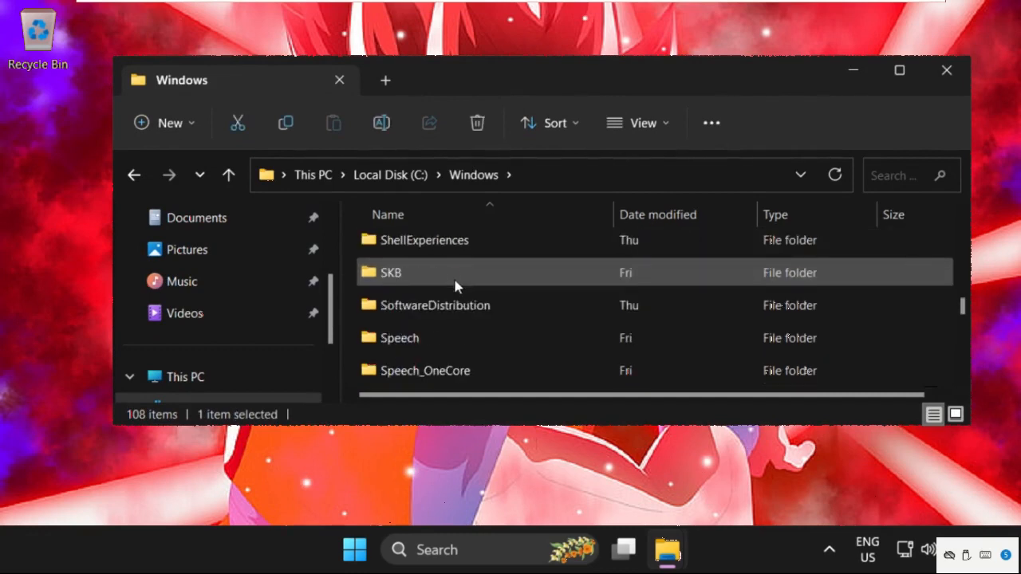
scroll(454, 287, "down", 1)
left_click(426, 349)
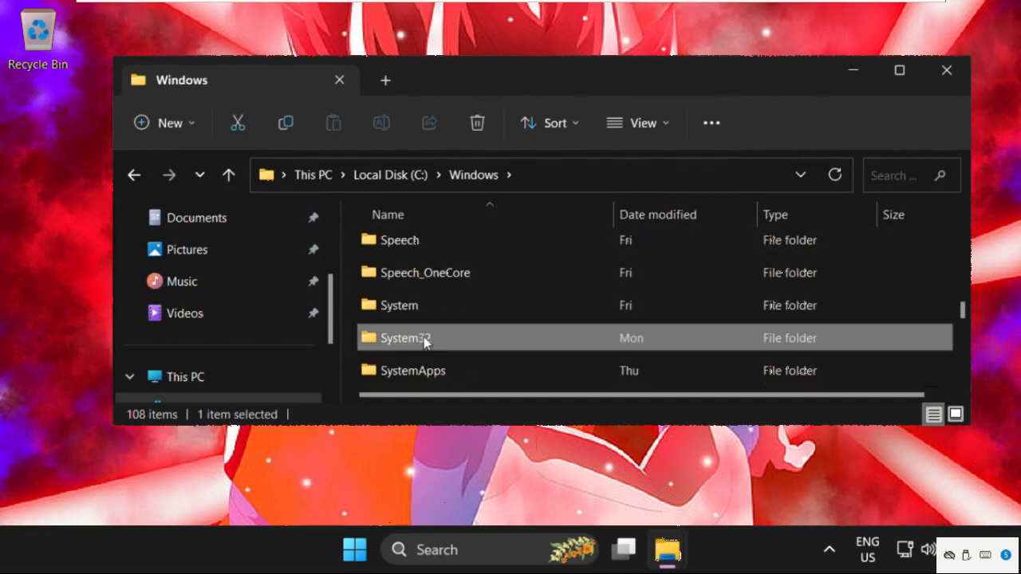
double_click(453, 341)
Locate and select the GameBarPresenceWriter.proxy.dll file in the System32 folder
left_click(451, 321)
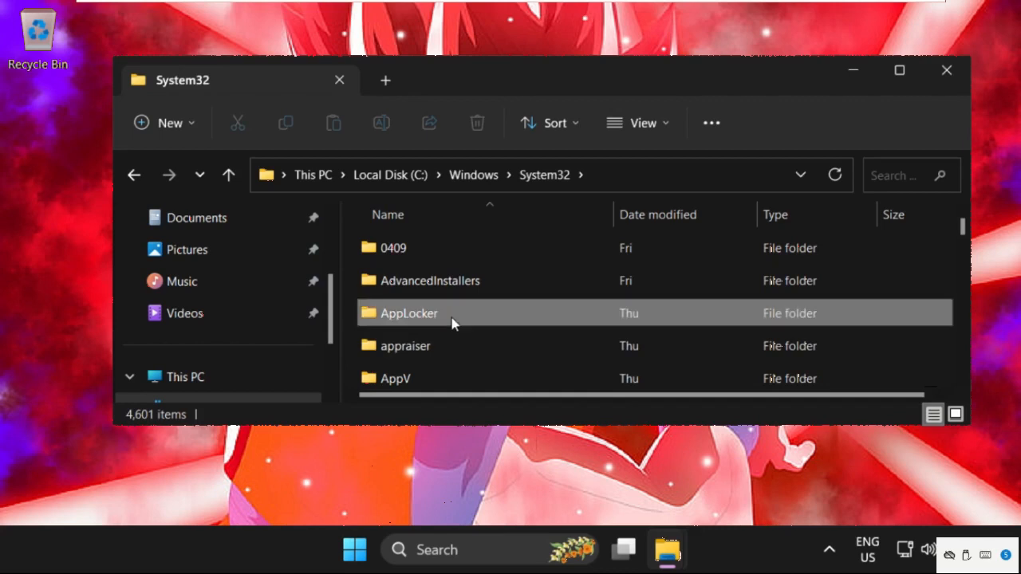
key("g")
key("g")
key("g")
key("g")
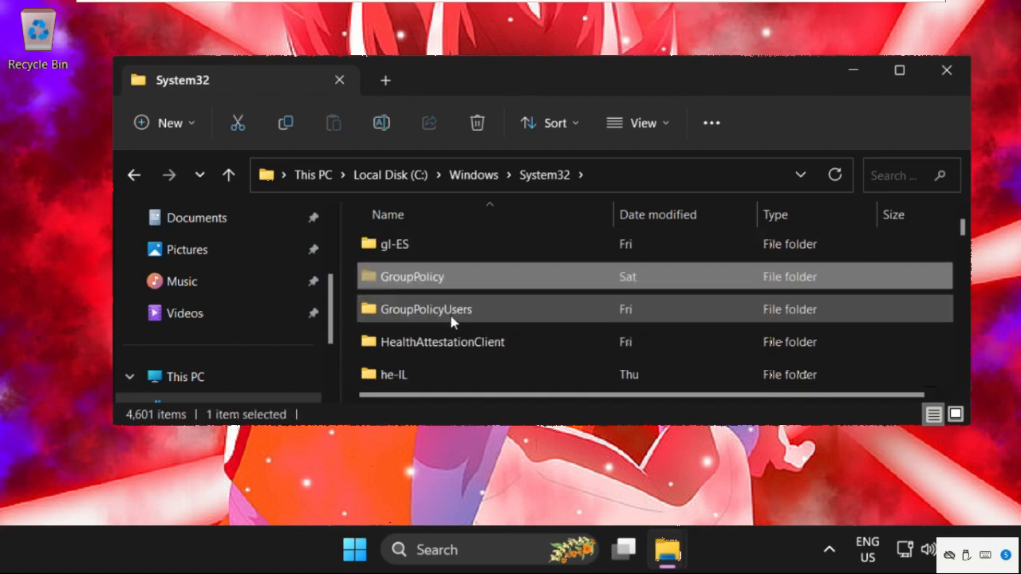
left_click(452, 319)
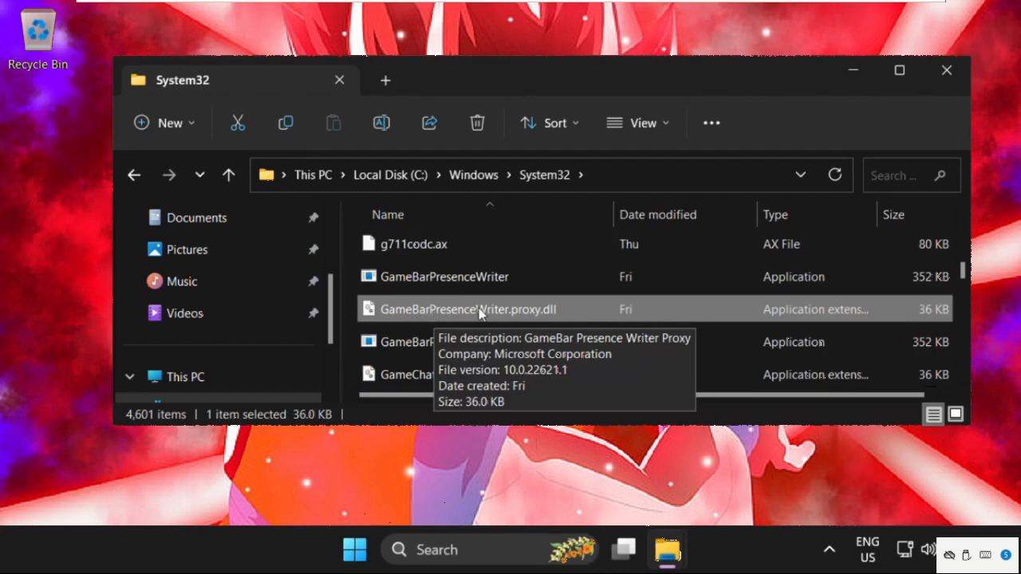
Open the advanced security settings from the properties of GameBarPresenceWriter.proxy.dll, closing the System32 folder window
right_click(479, 313)
left_click(568, 249)
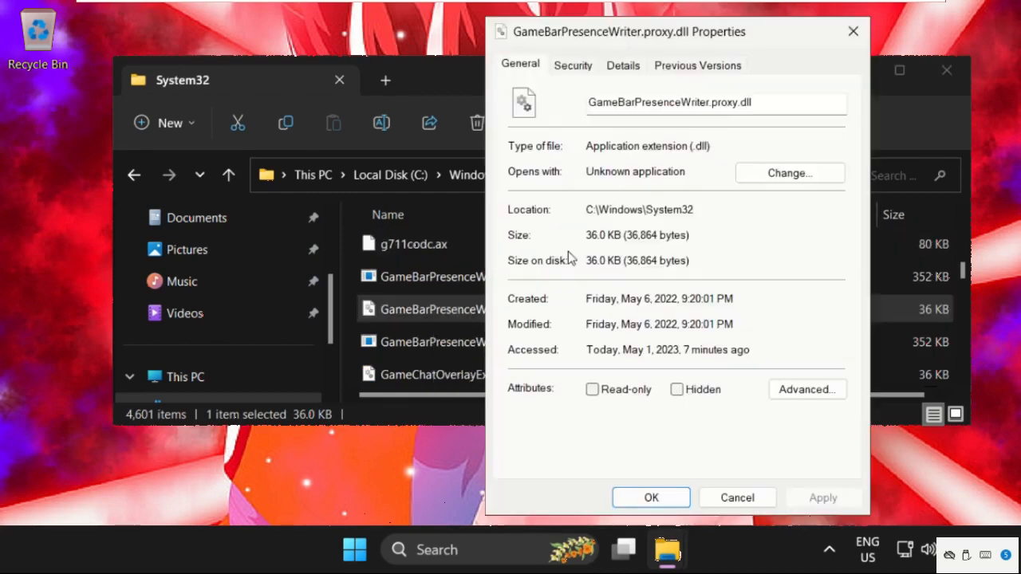
left_click(946, 70)
left_click_drag(632, 33, 477, 30)
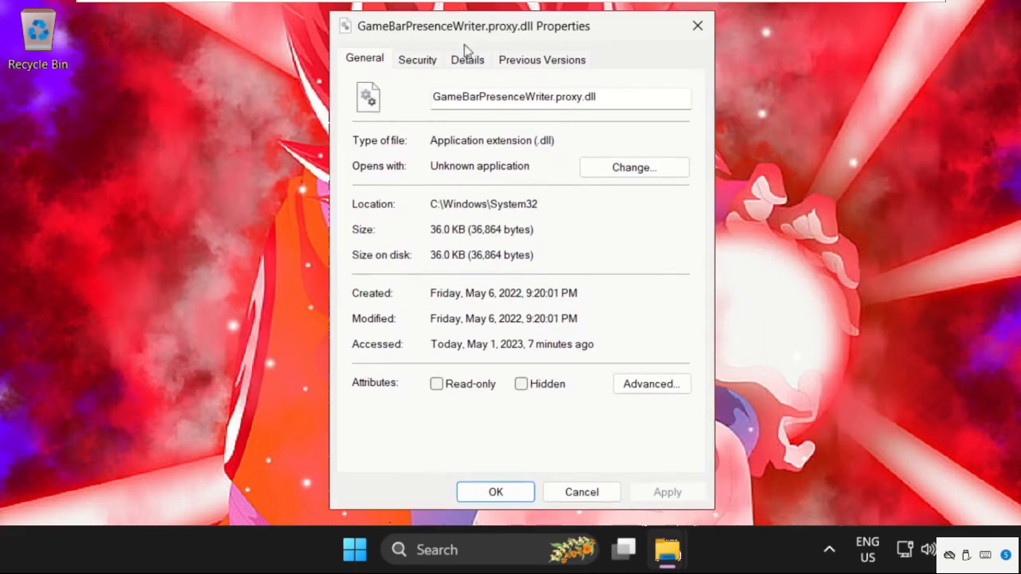
left_click(416, 62)
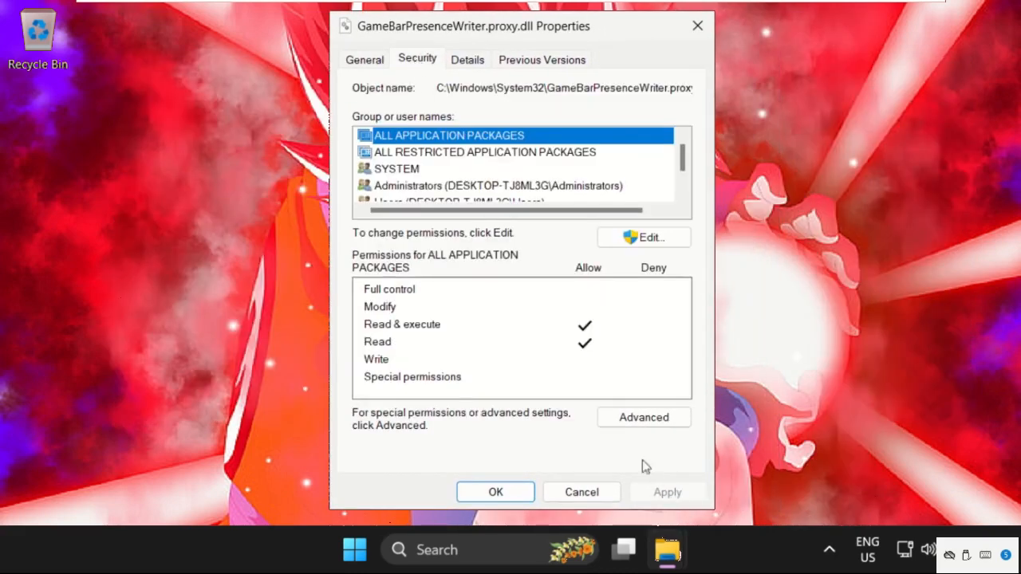
left_click(642, 423)
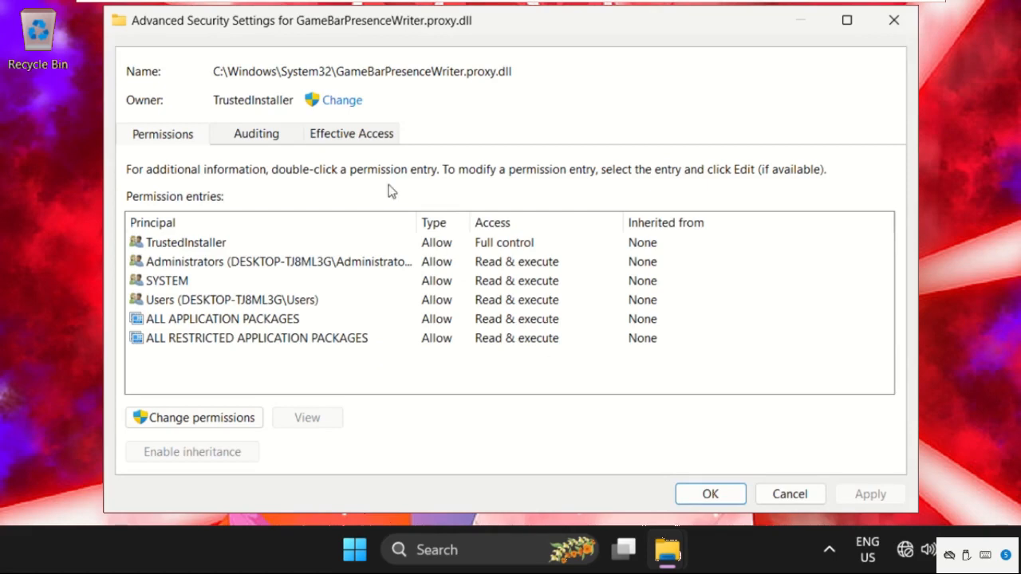
Start changing the file's owner and list all available users and groups through the advanced object search
left_click(338, 105)
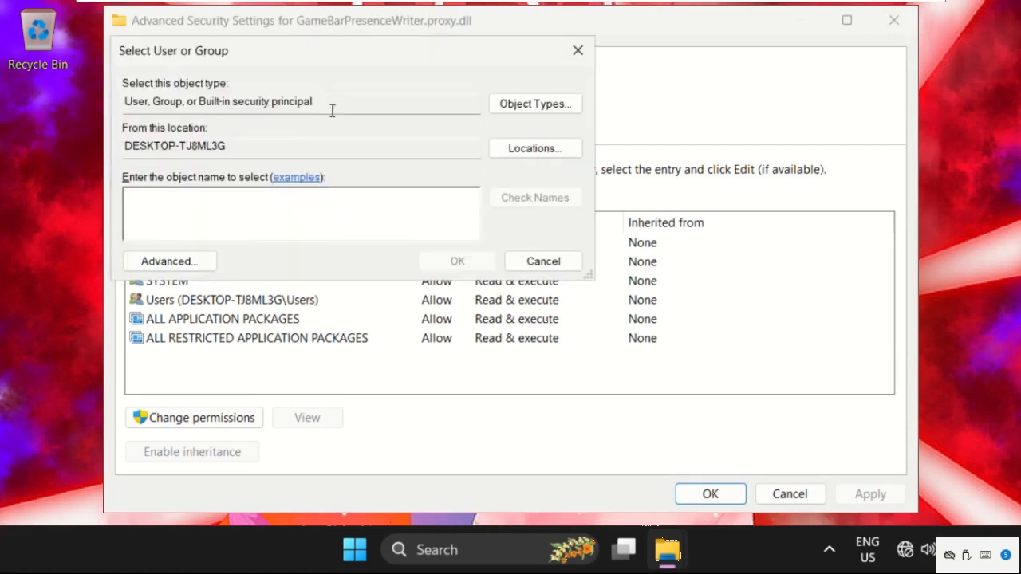
left_click(192, 264)
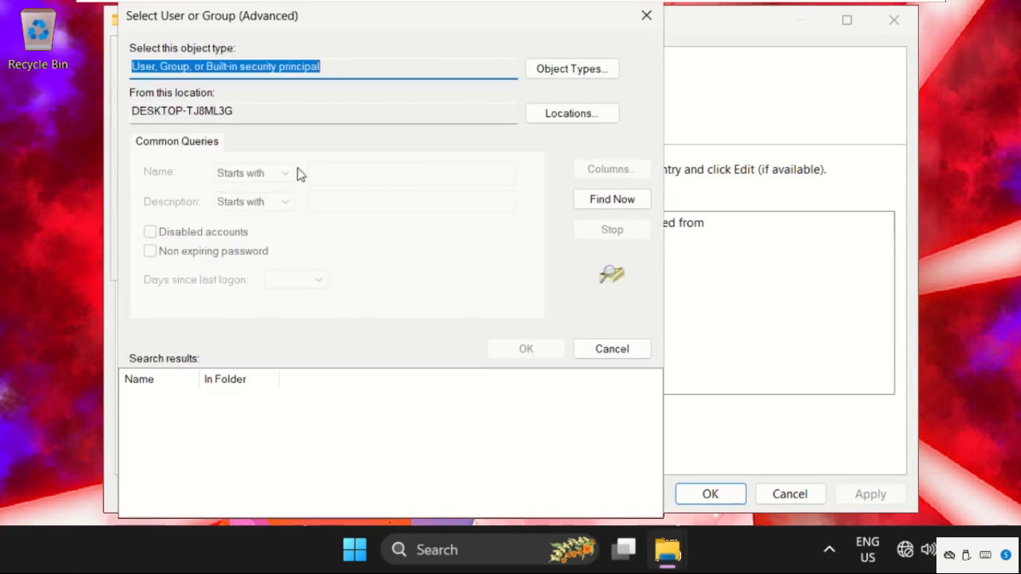
left_click(601, 202)
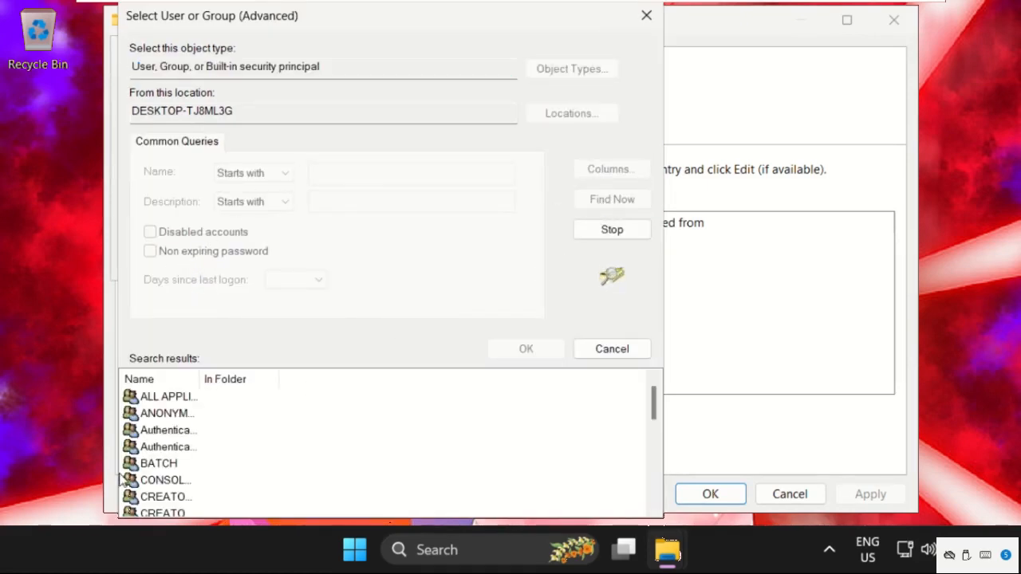
scroll(180, 446, "down", 5)
left_click(179, 447)
scroll(180, 452, "down", 1)
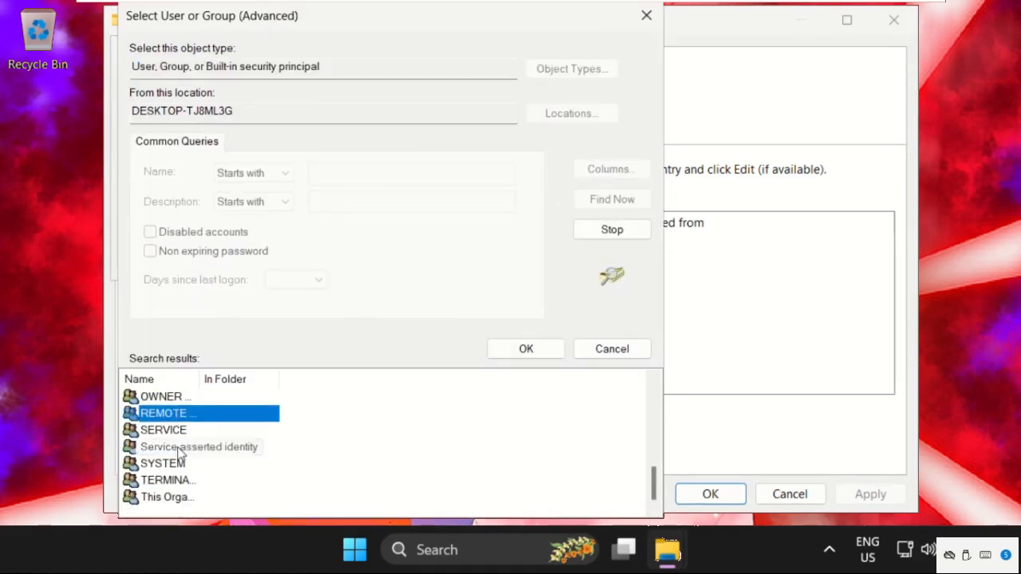
scroll(178, 451, "up", 1)
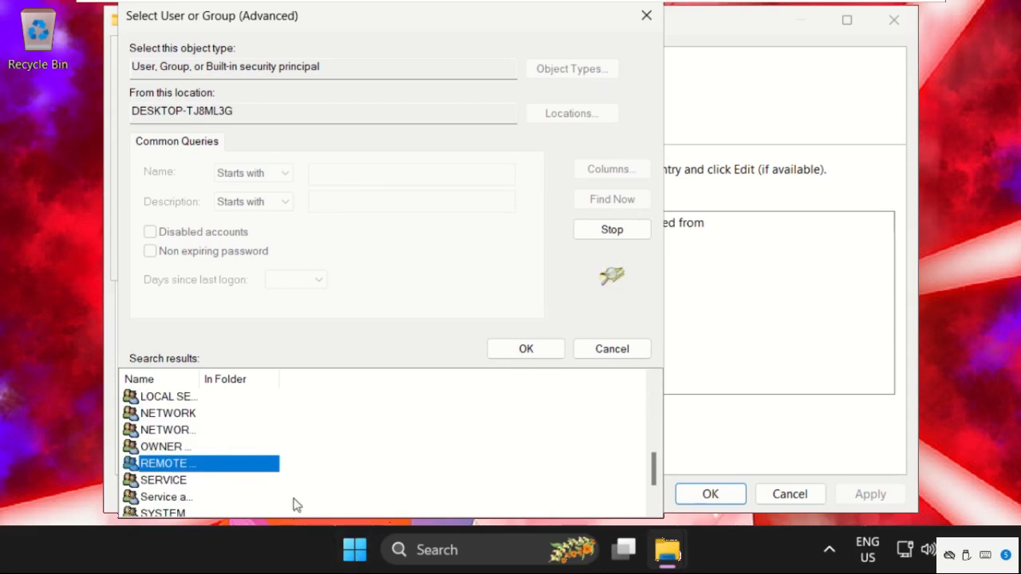
Check the signed-in account's name in Start and set that account as the owner of GameBarPresenceWriter.proxy.dll
left_click(356, 550)
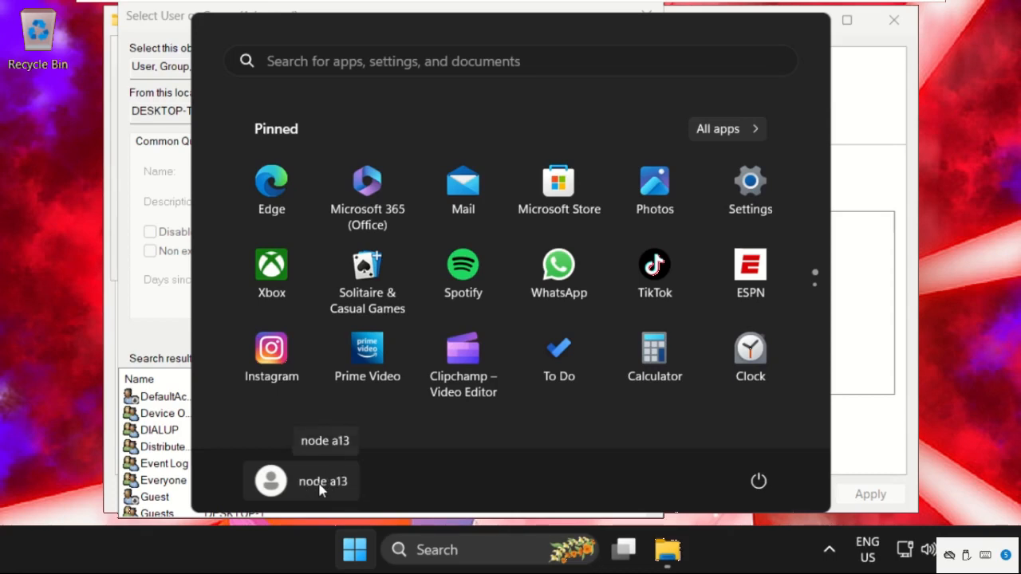
left_click(149, 462)
scroll(203, 460, "up", 4)
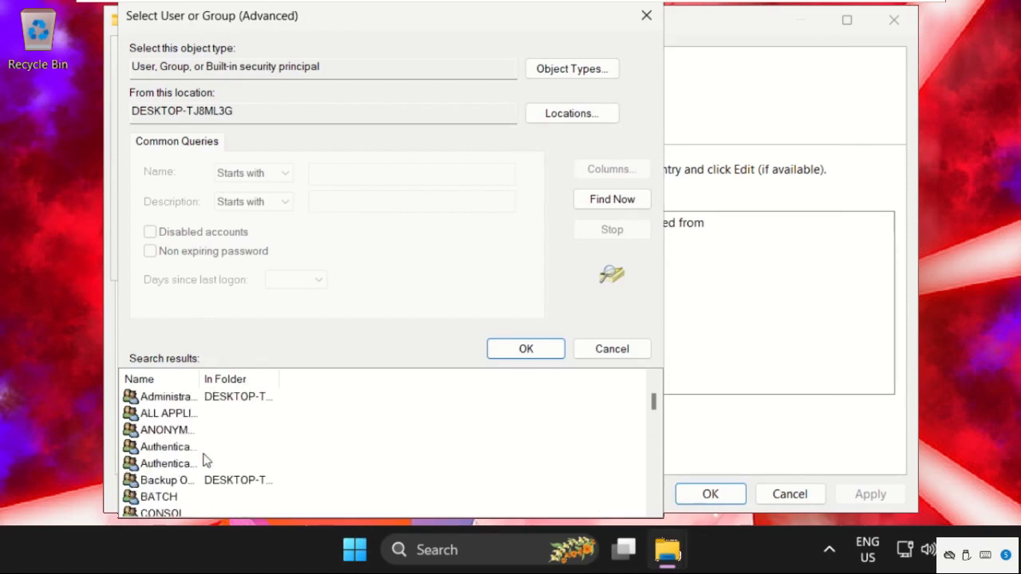
scroll(203, 460, "down", 9)
scroll(204, 458, "down", 1)
scroll(204, 457, "up", 1)
left_click(142, 431)
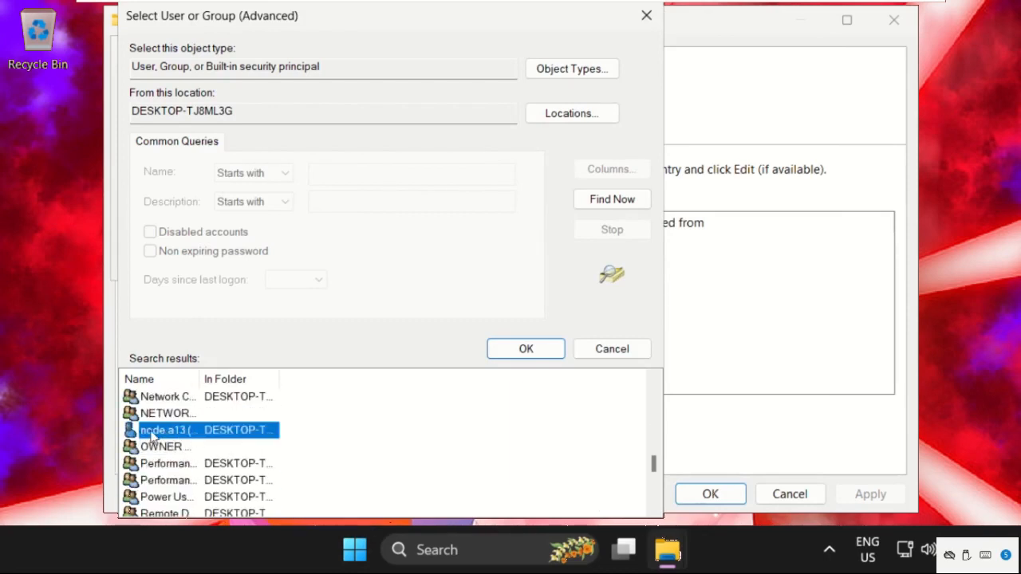
left_click(513, 350)
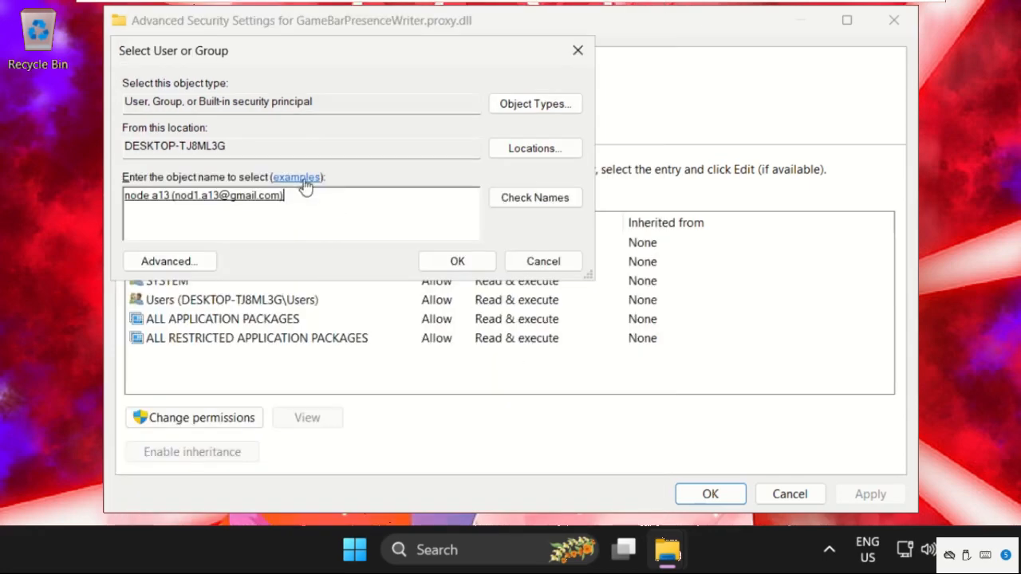
left_click(475, 267)
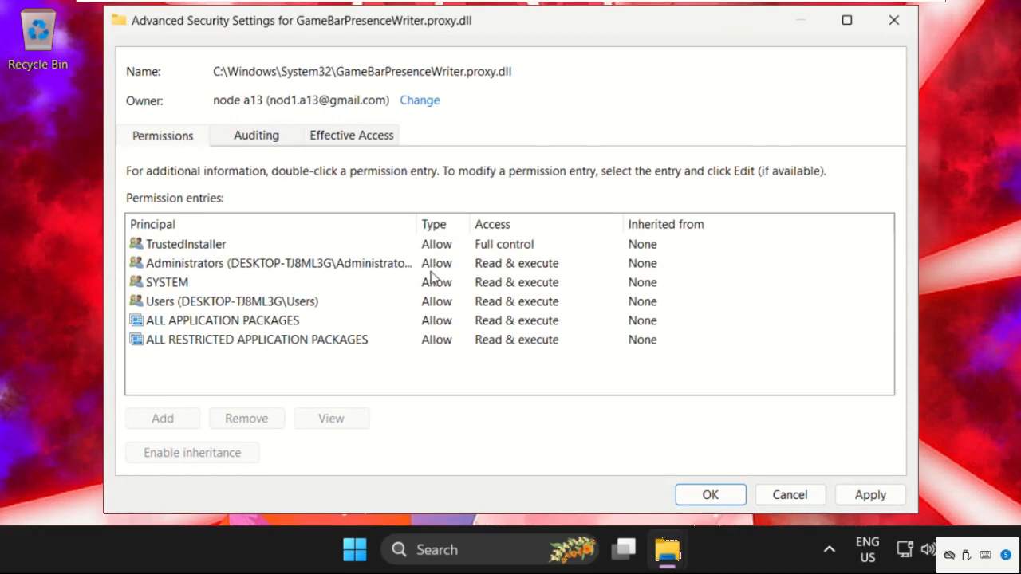
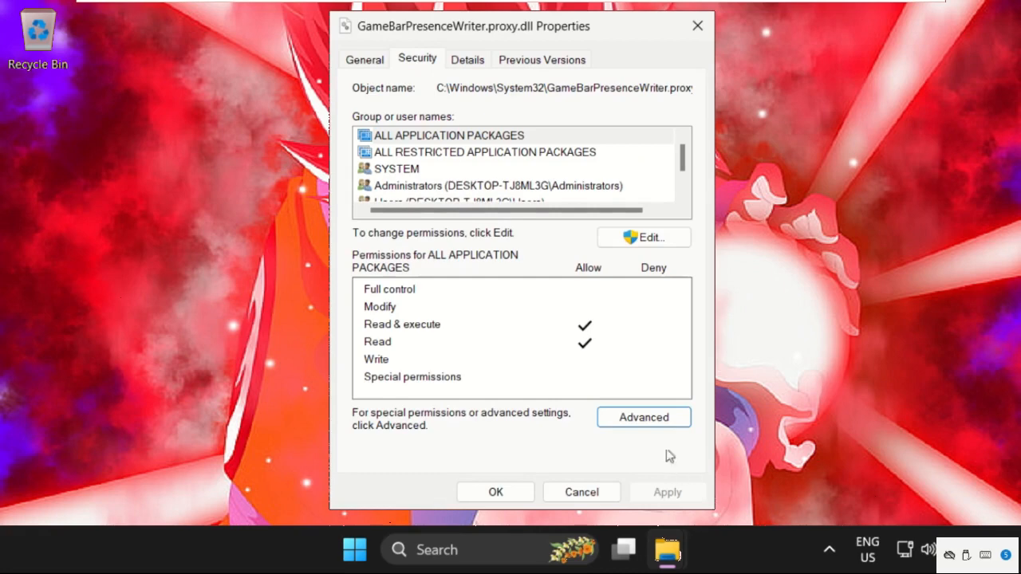
Add a permission entry for GameBarPresenceWriter.proxy.dll and choose the signed-in account as its principal through the advanced object search
left_click(652, 417)
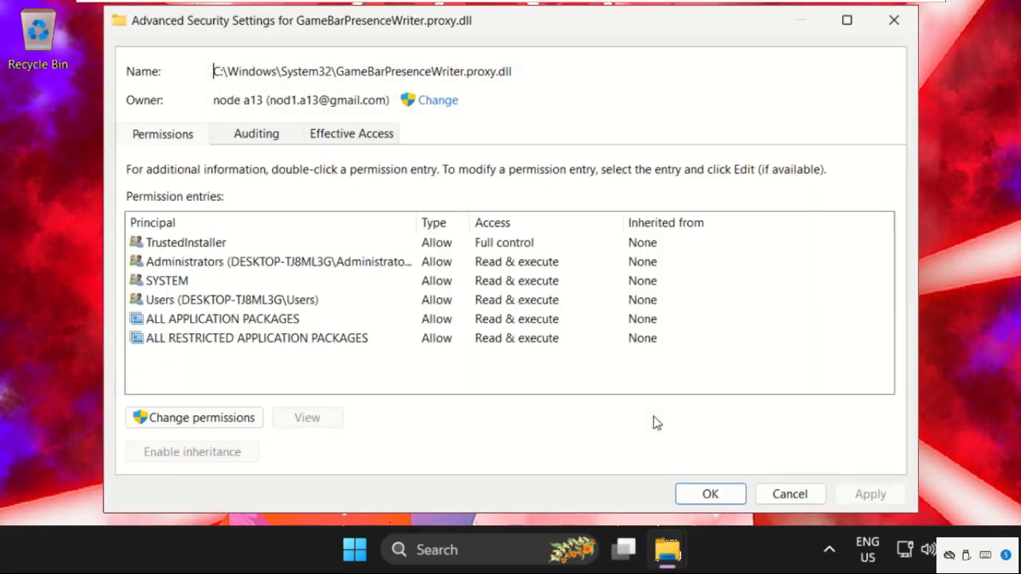
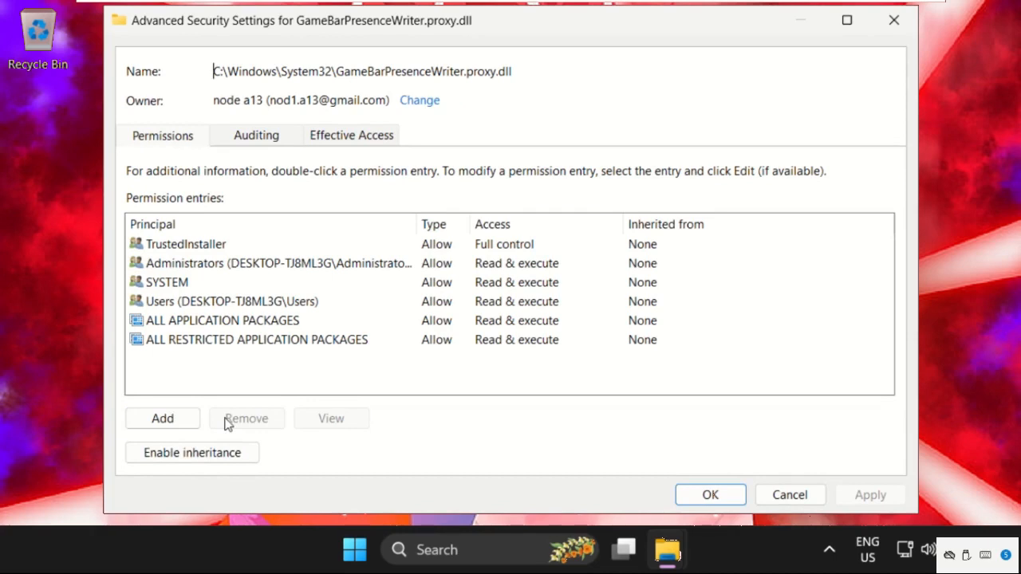
left_click(172, 418)
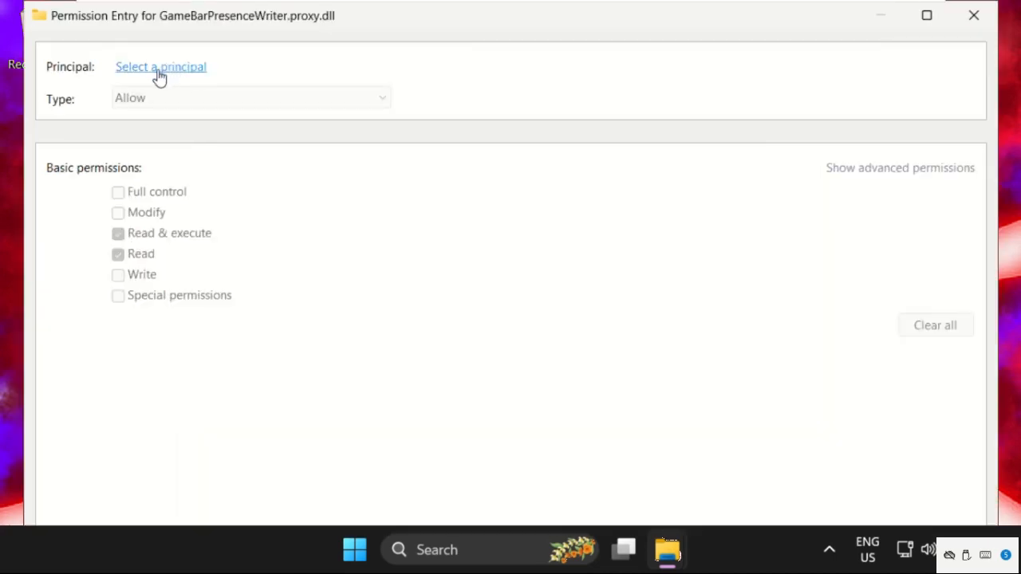
left_click(159, 70)
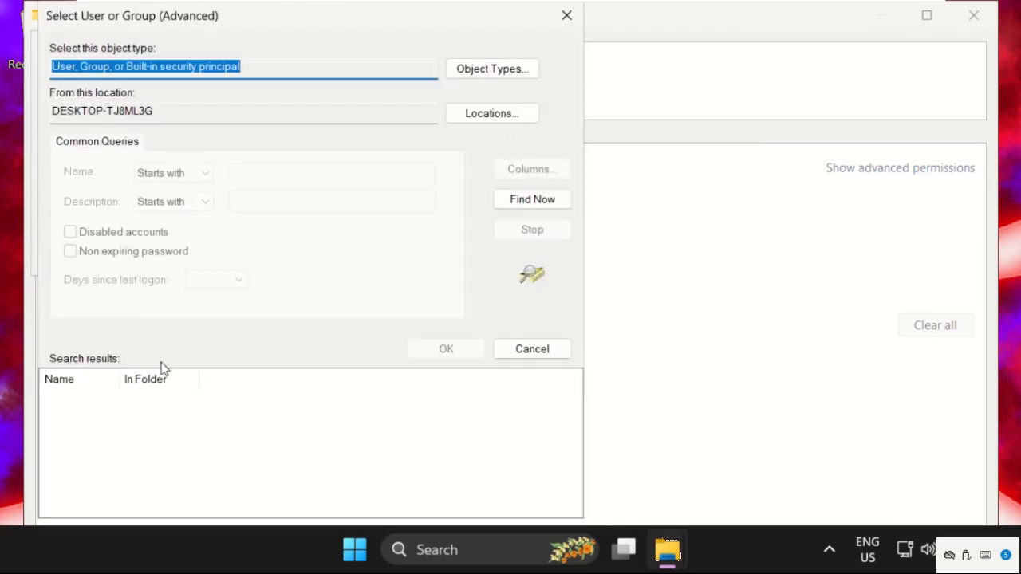
left_click(518, 207)
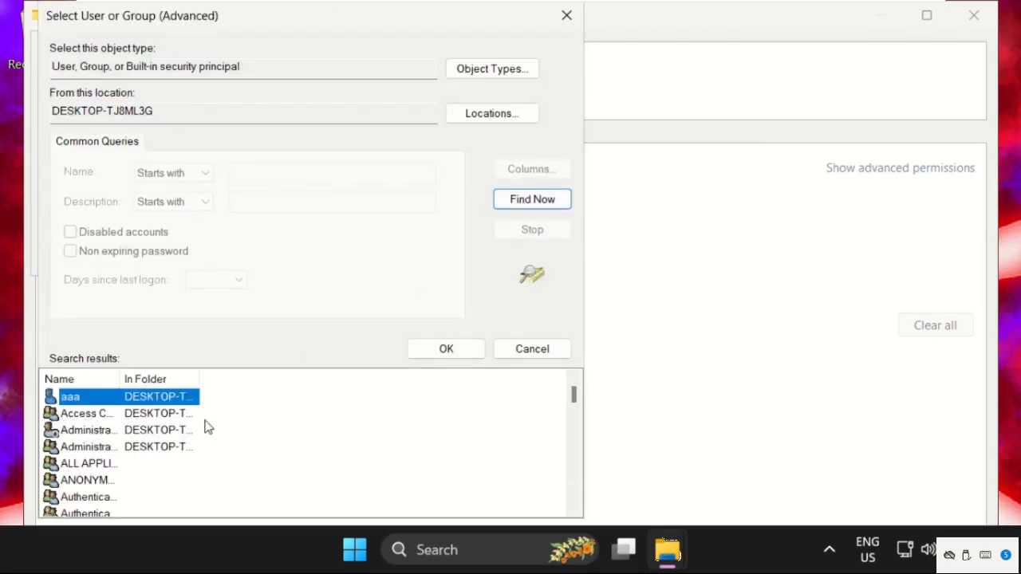
scroll(149, 447, "down", 8)
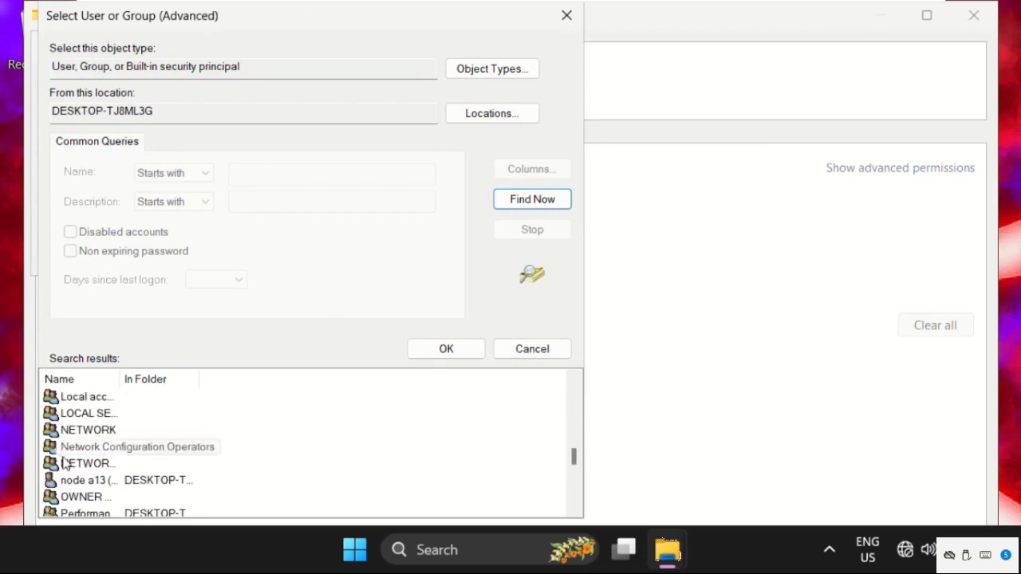
left_click(72, 480)
left_click(467, 356)
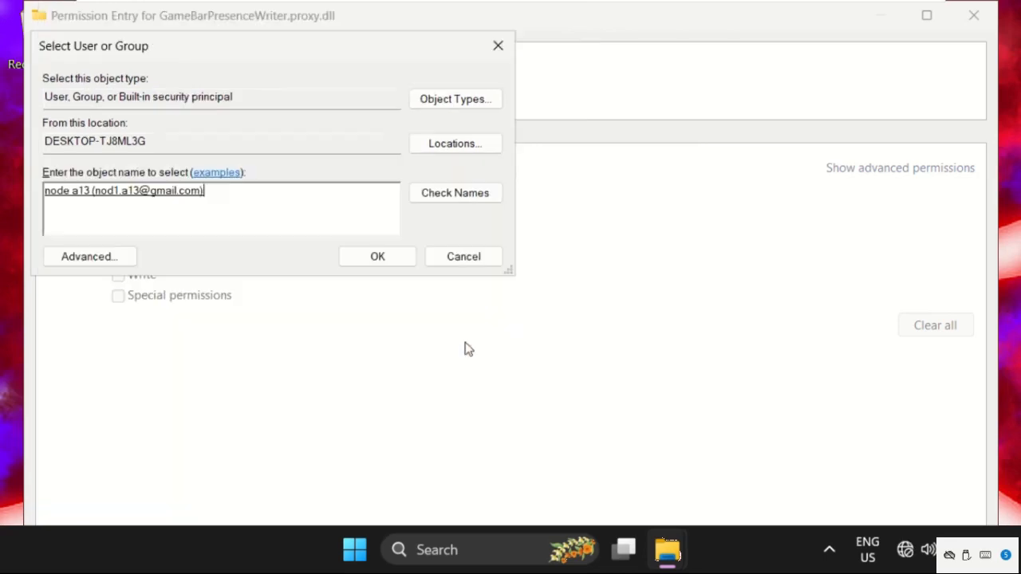
left_click(388, 256)
Grant the signed-in account Full control of GameBarPresenceWriter.proxy.dll and apply the permission change, accepting the system folder warning
left_click(120, 195)
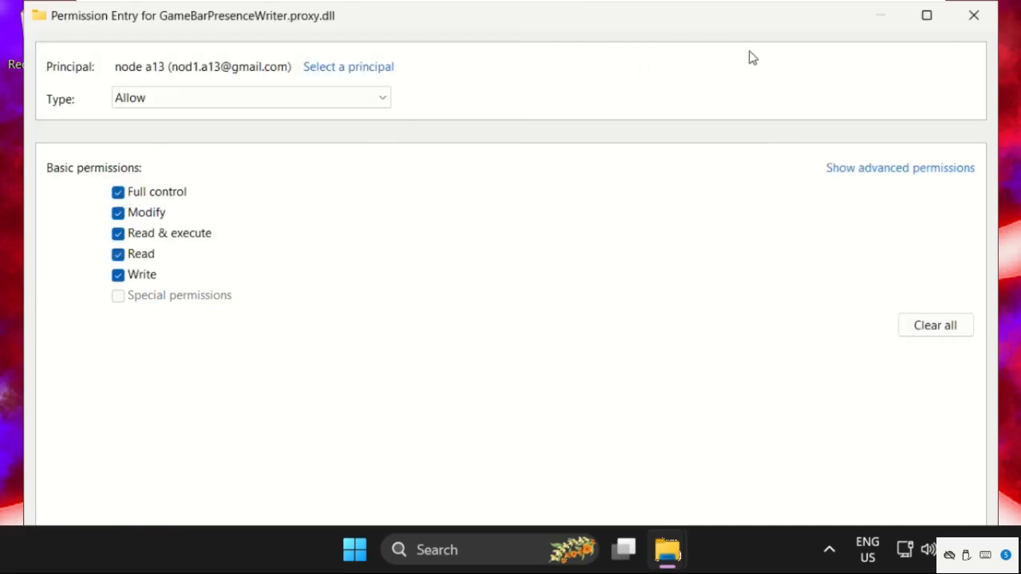
double_click(673, 30)
left_click(894, 507)
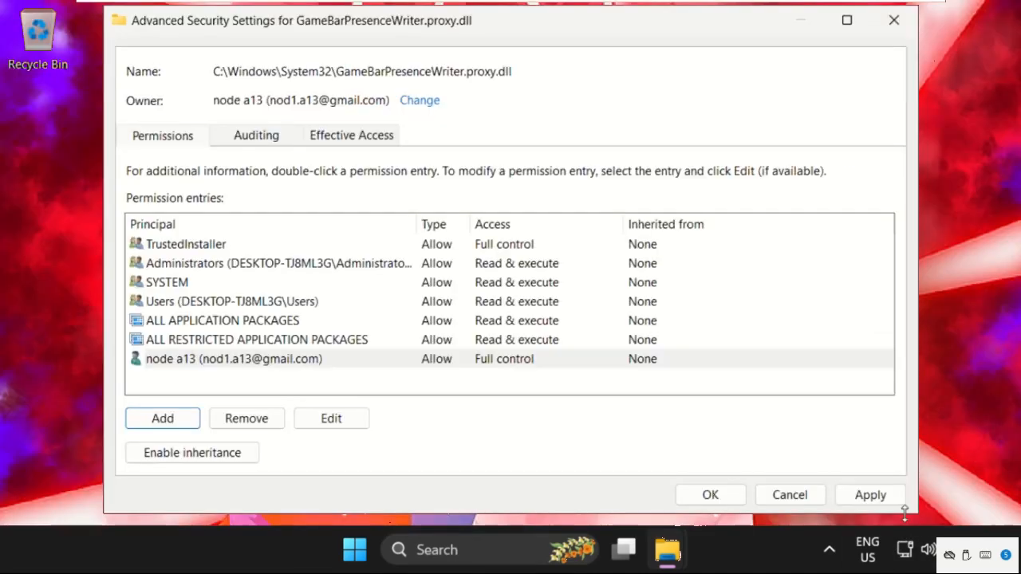
left_click(868, 495)
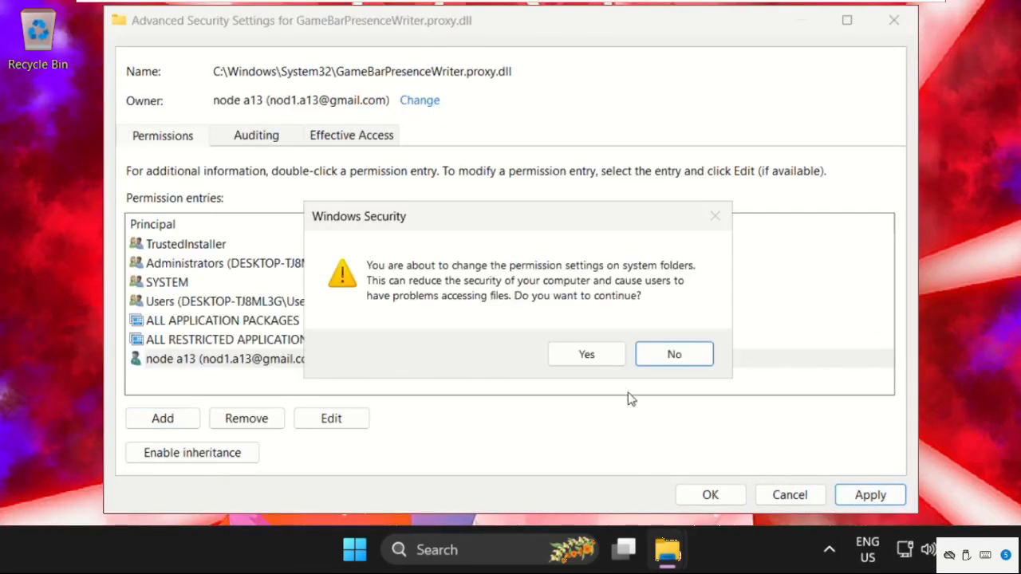
left_click(609, 361)
left_click(725, 501)
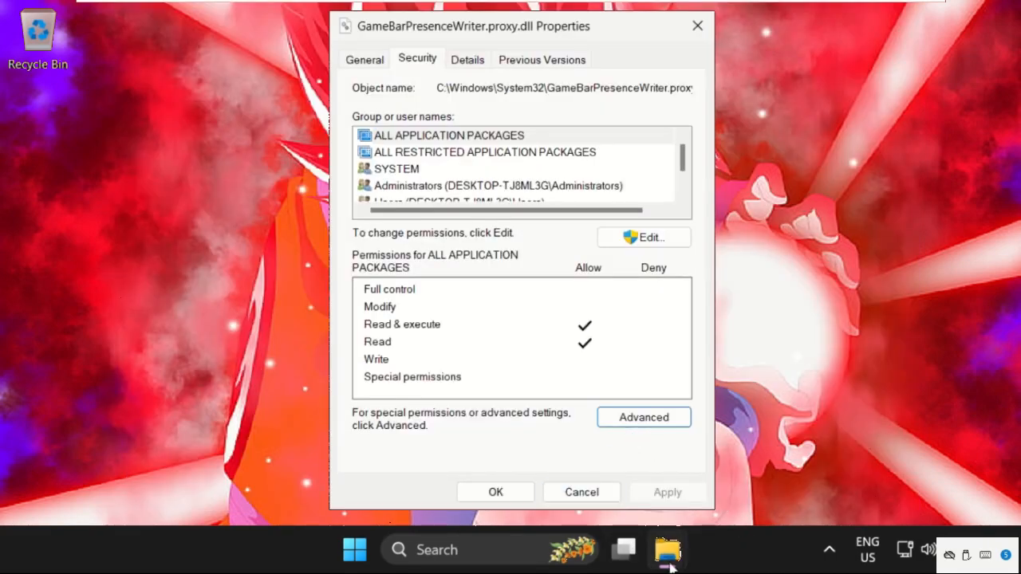
Locate GameBarPresenceWriterABC in the System32 folder and bring up its full list of file actions, including renaming
mouse_move(669, 562)
left_click(642, 461)
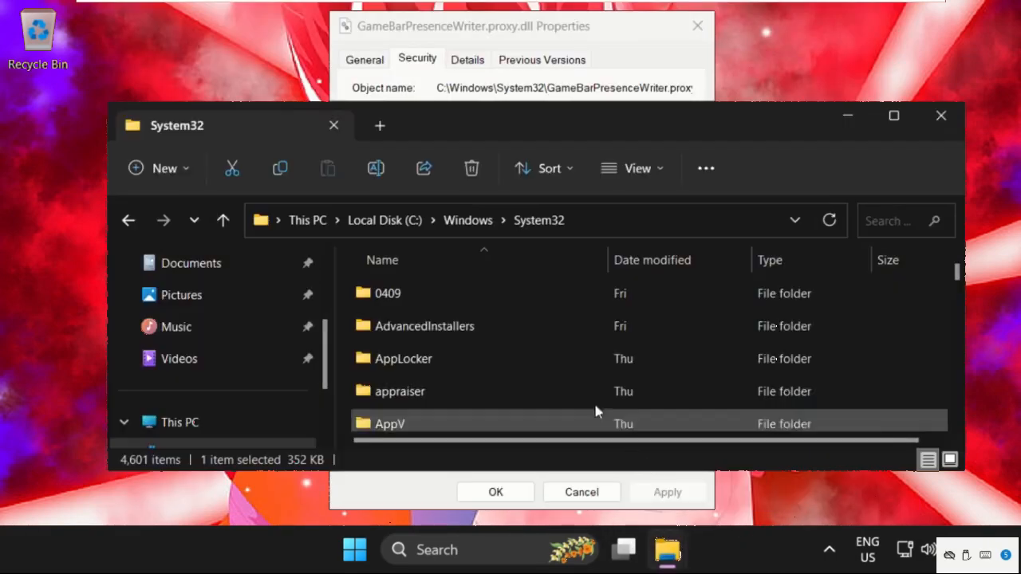
left_click(480, 359)
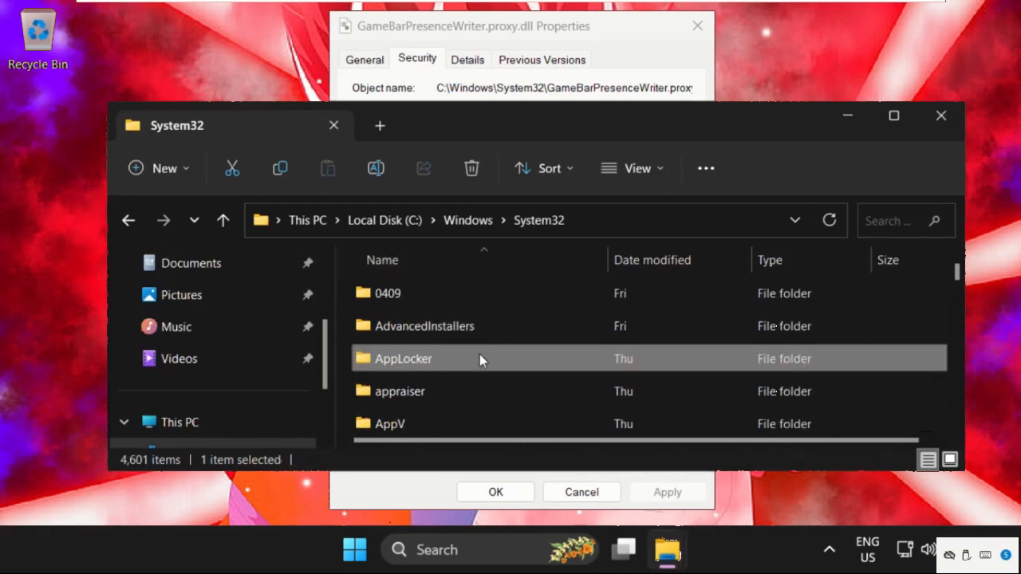
key("g")
key("g")
key("g")
scroll(480, 359, "down", 3)
key("g")
key("g")
scroll(480, 359, "down", 1)
left_click(480, 359)
scroll(479, 359, "up", 3)
scroll(479, 359, "down", 2)
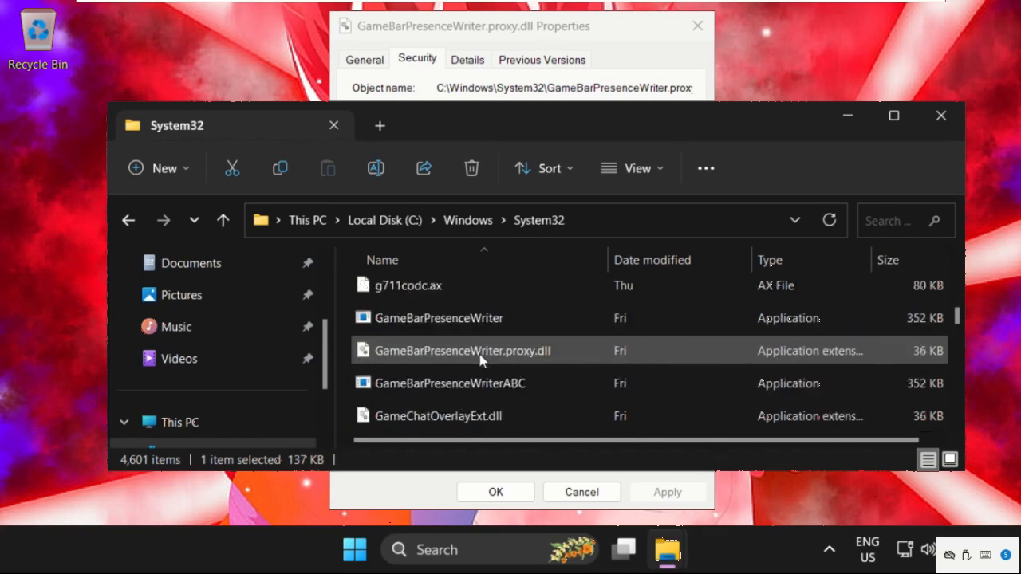
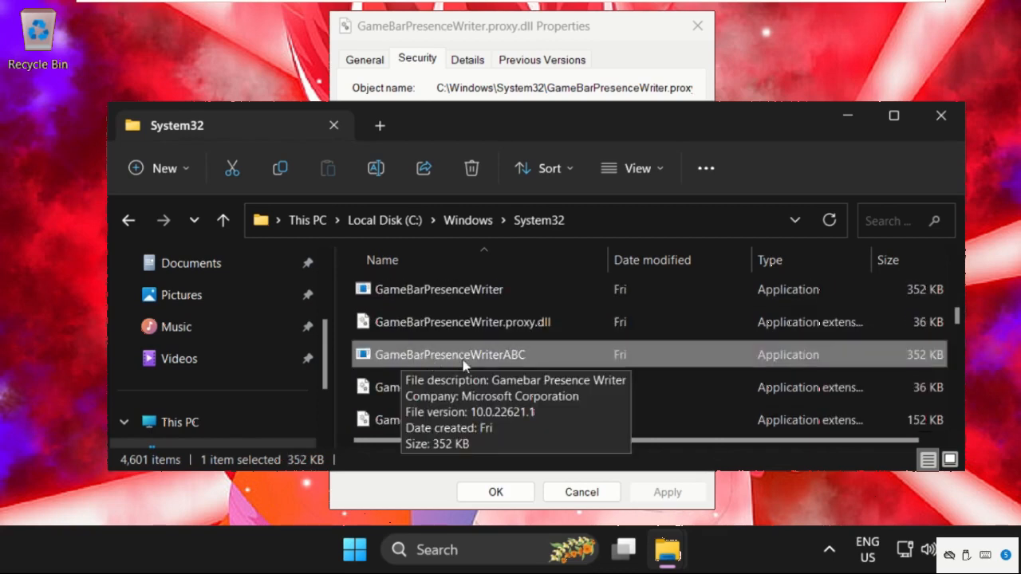
right_click(468, 363)
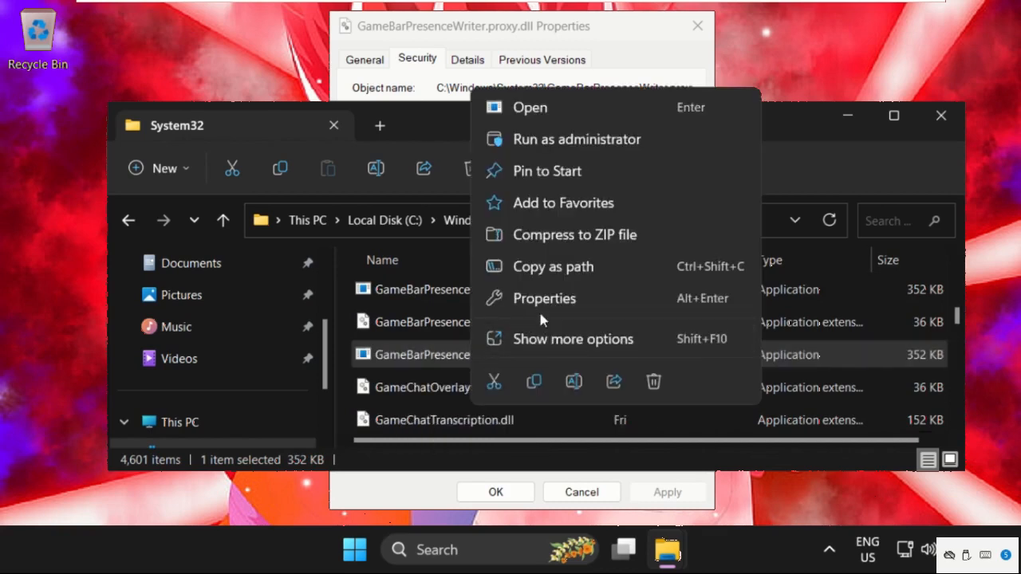
left_click(543, 341)
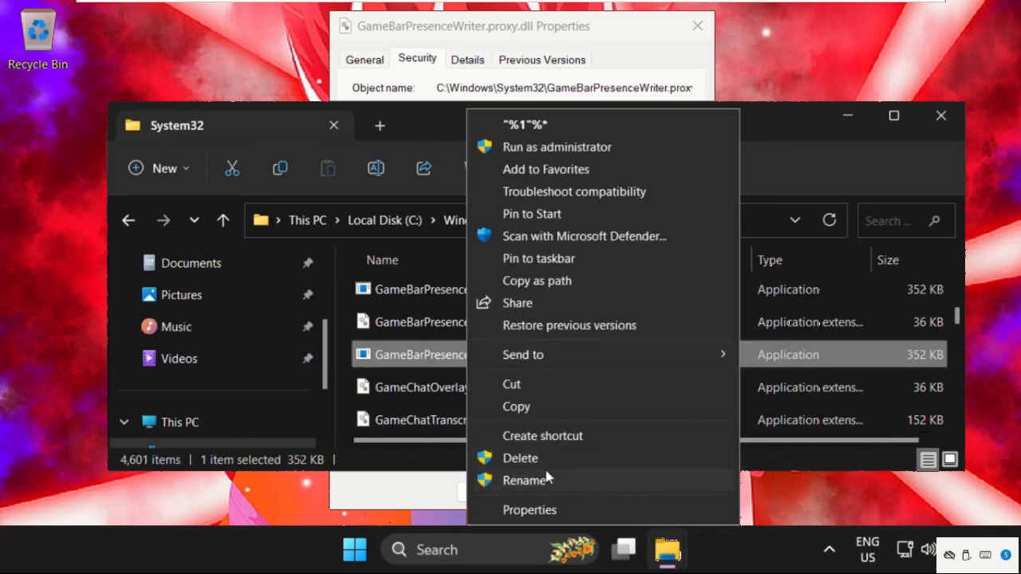
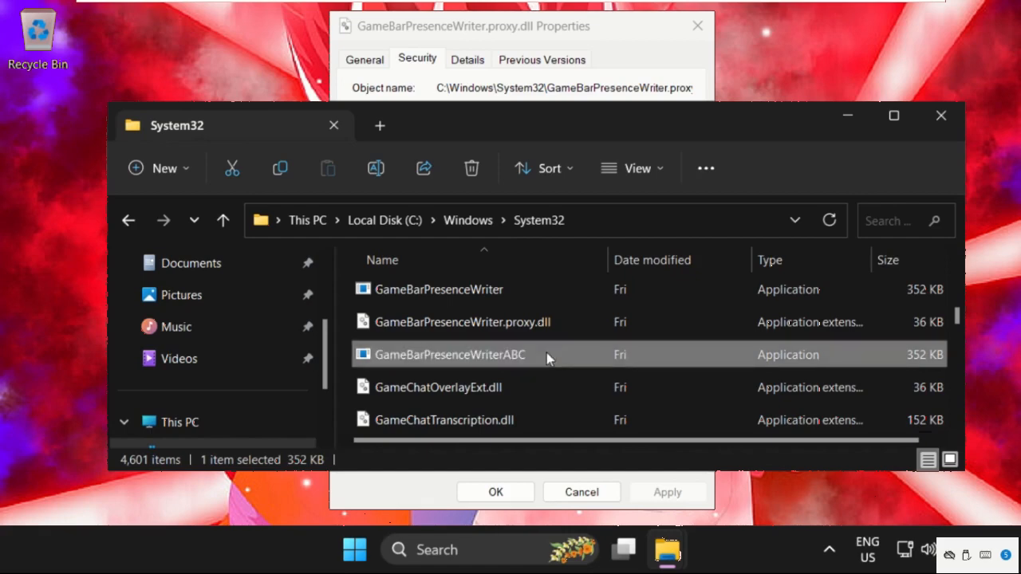
Close the System32 folder and the GameBarPresenceWriter.proxy.dll properties, and restart the computer
left_click(940, 117)
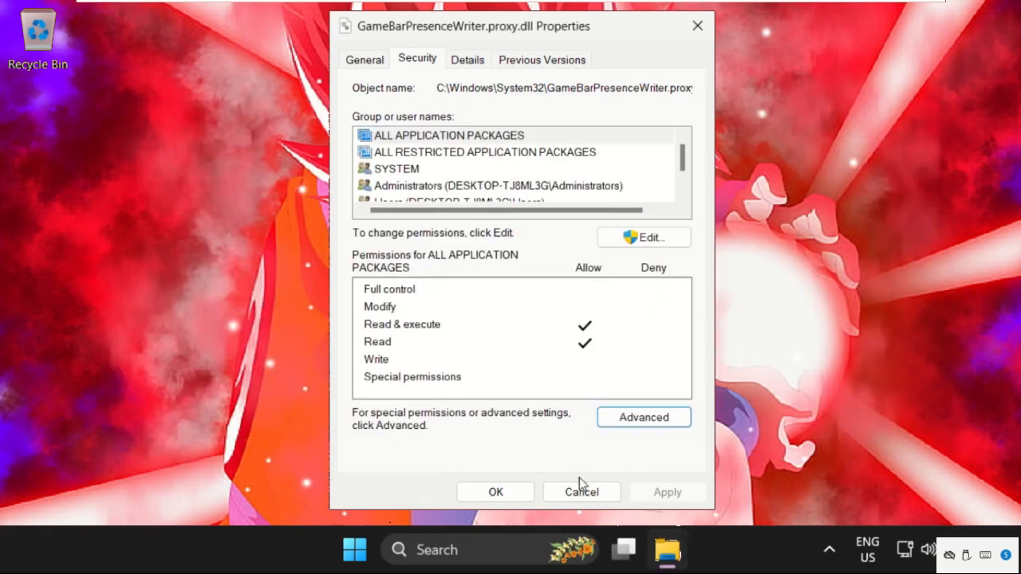
left_click(520, 494)
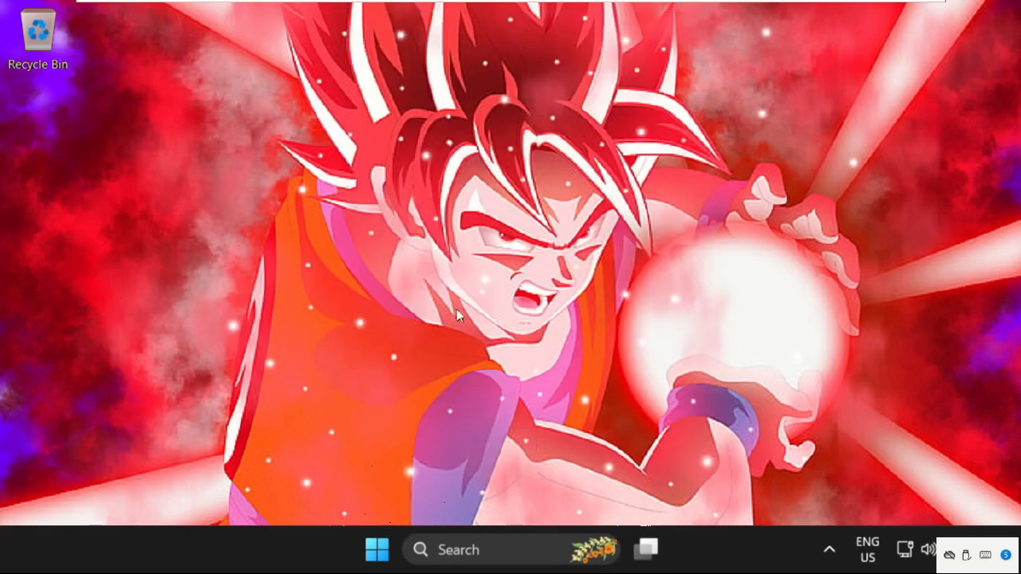
left_click(378, 547)
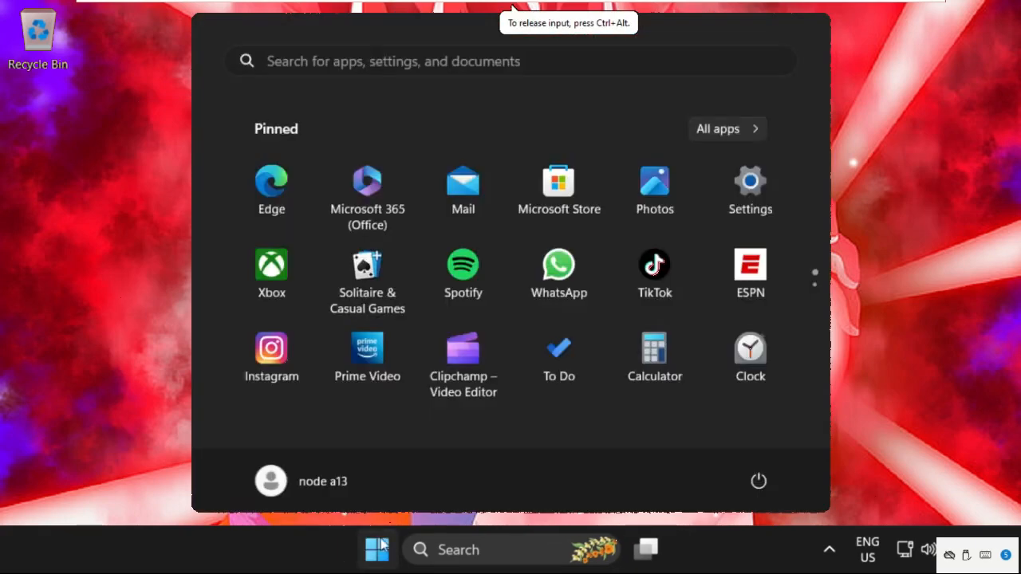
left_click(758, 481)
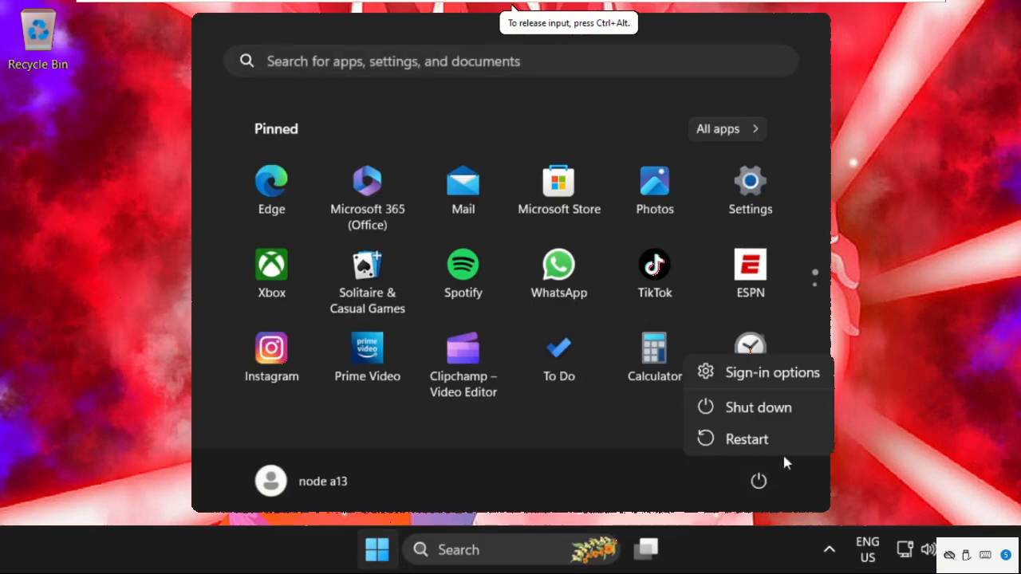
left_click(779, 443)
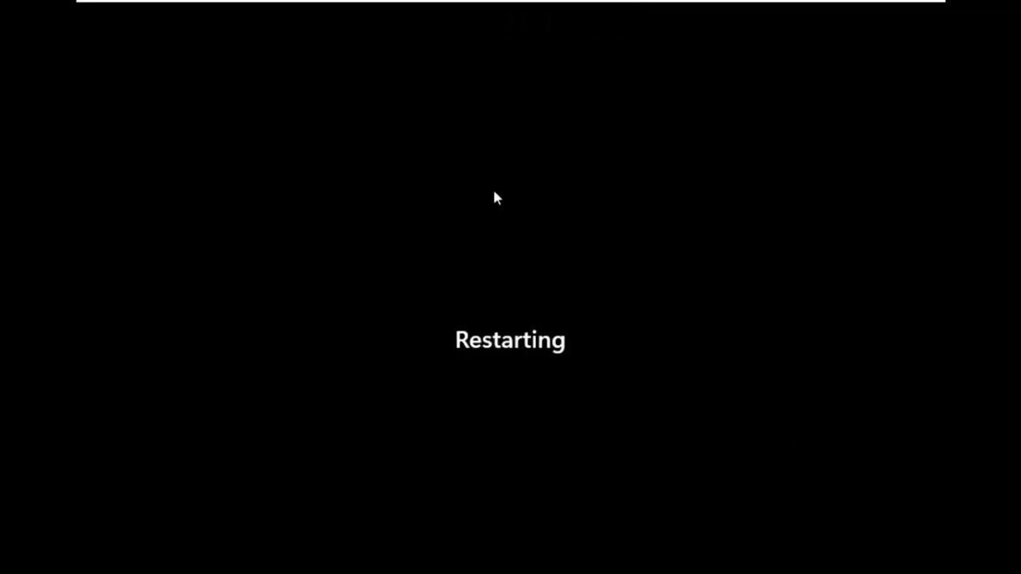